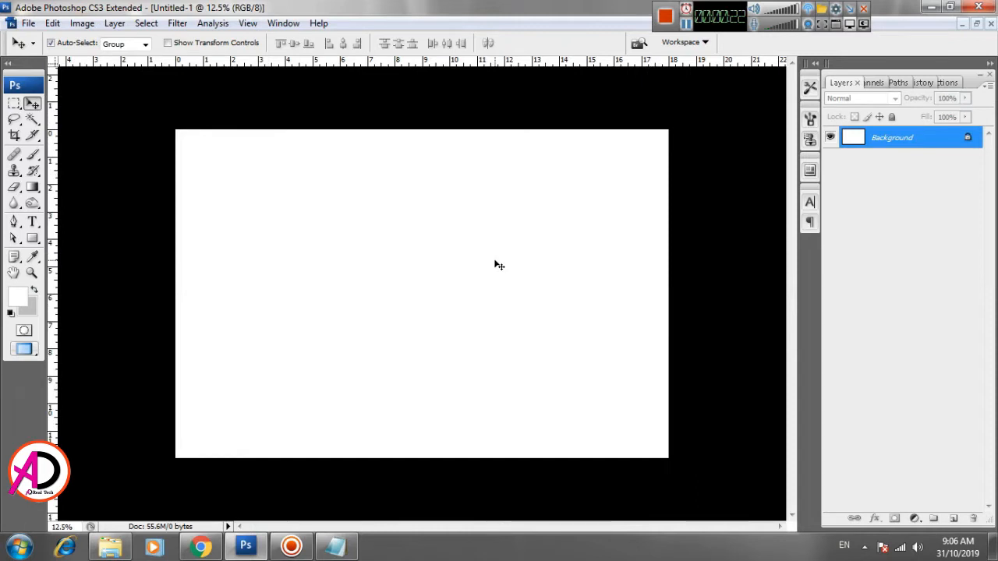
key(f)
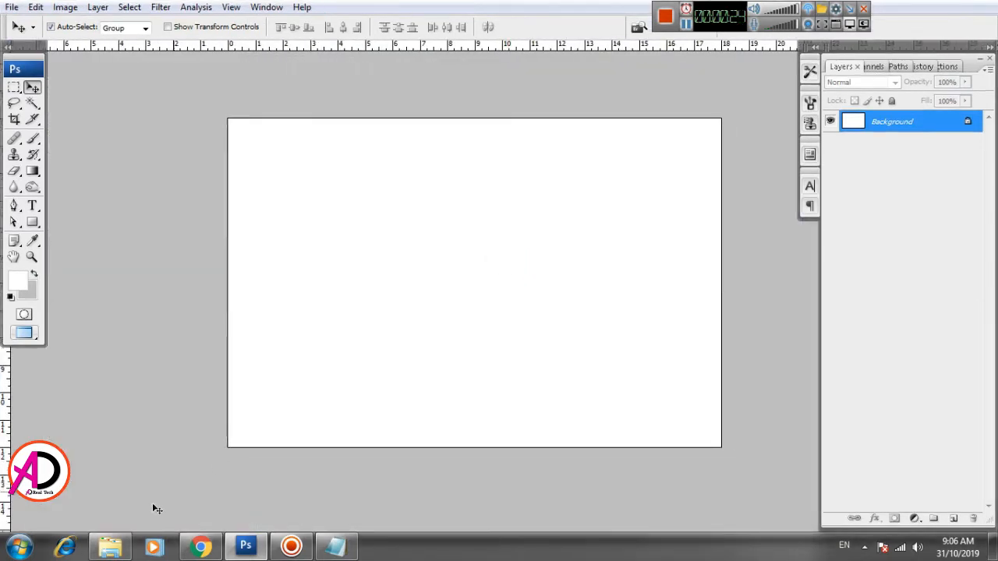
click(125, 550)
click(708, 411)
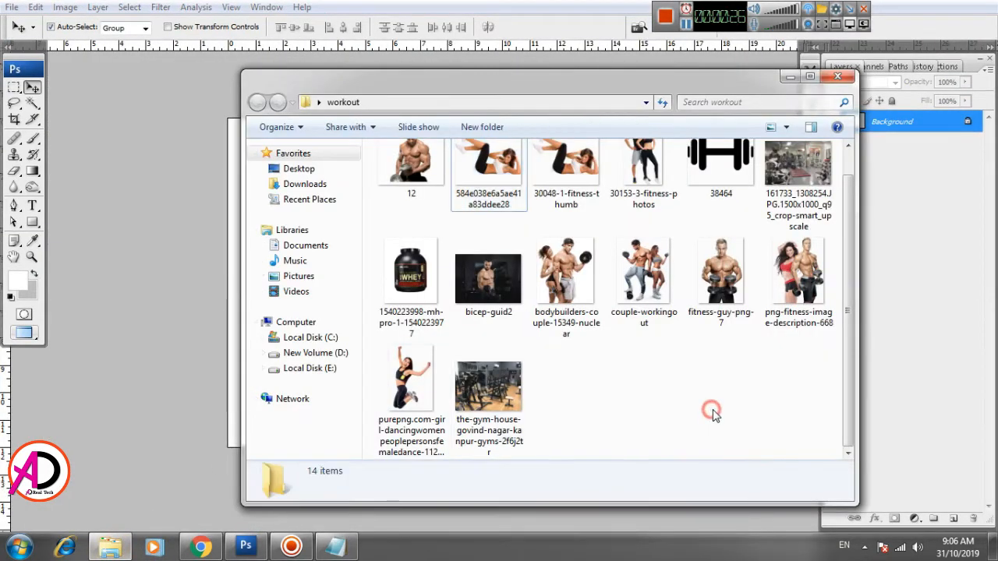
scroll(708, 412, up, 1)
drag(411, 300, 86, 257)
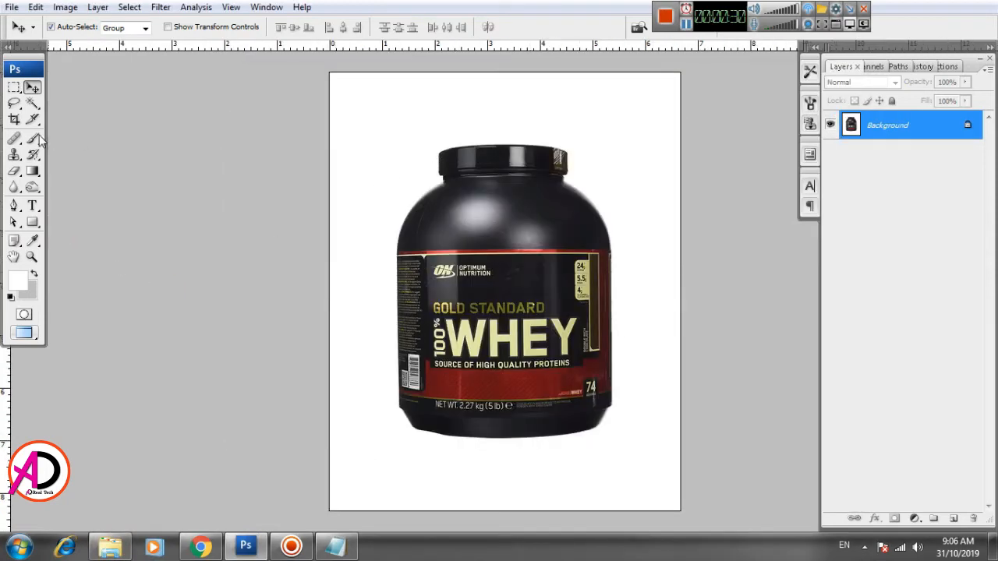
Step: Select the white background around the whey jar with the Magic Wand and invert the selection to isolate the jar
click(32, 103)
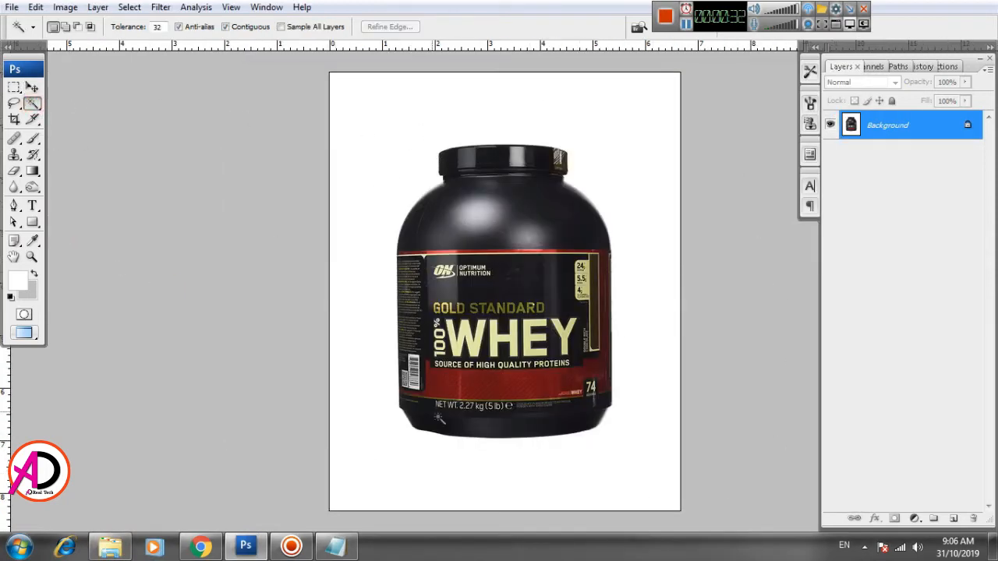
click(357, 244)
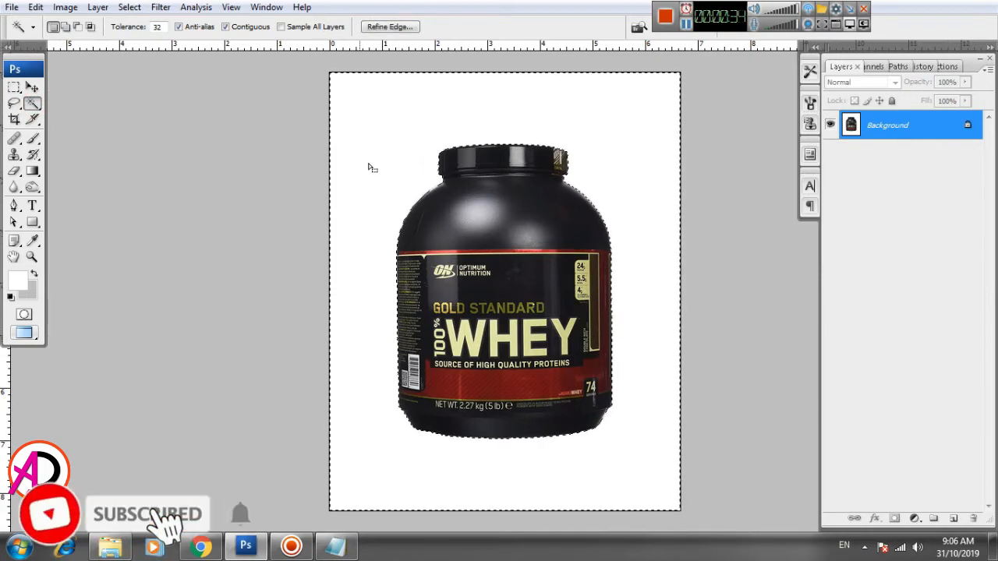
shift+click(639, 190)
shift+click(627, 459)
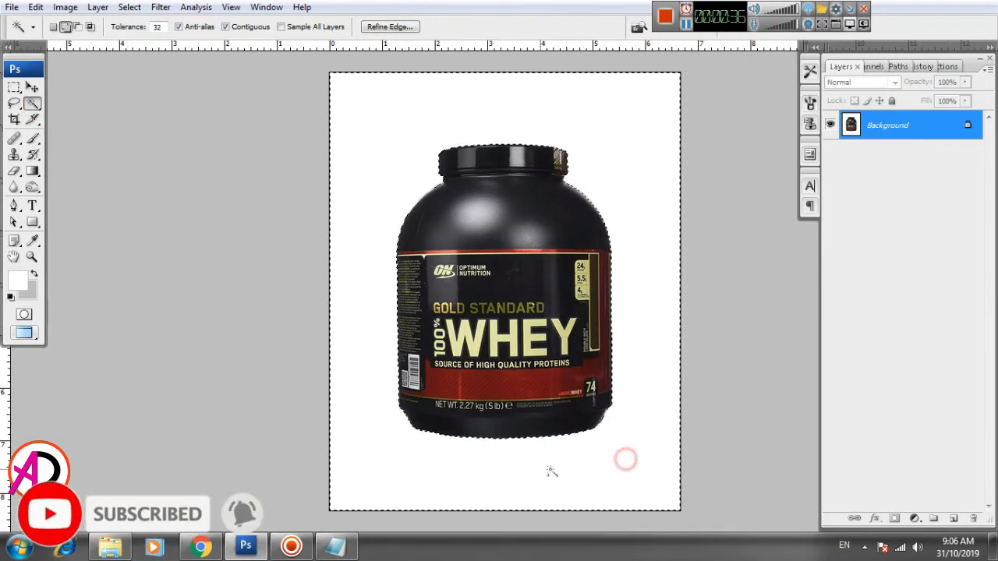
shift+click(421, 458)
shift+click(363, 249)
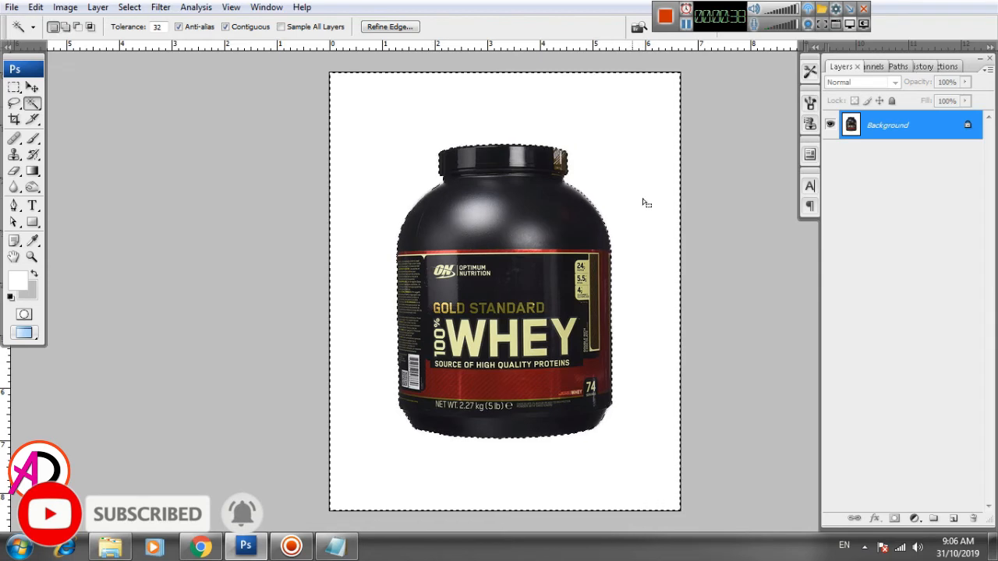
click(138, 7)
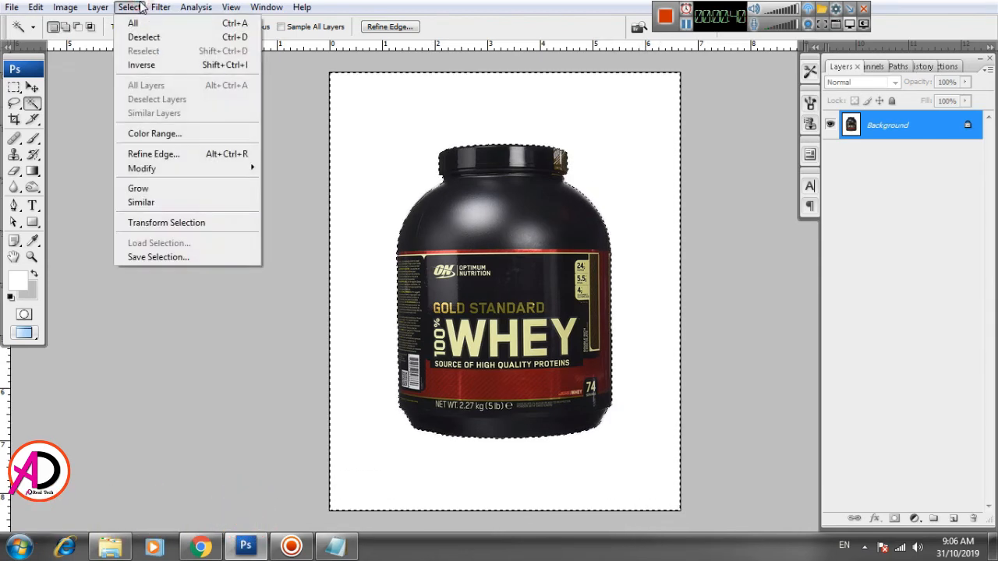
click(141, 64)
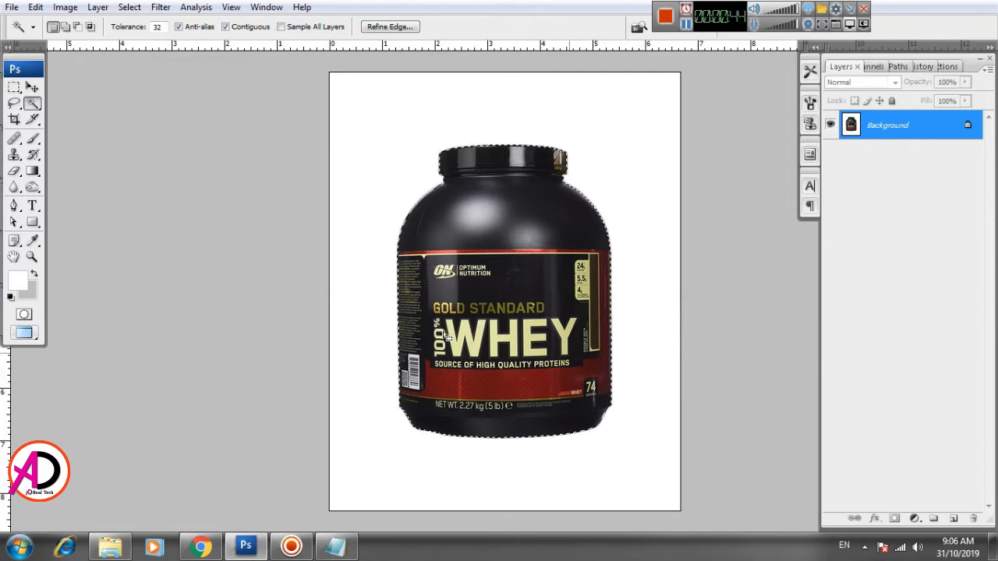
Step: Copy the selected jar and paste it into the blank document
click(35, 8)
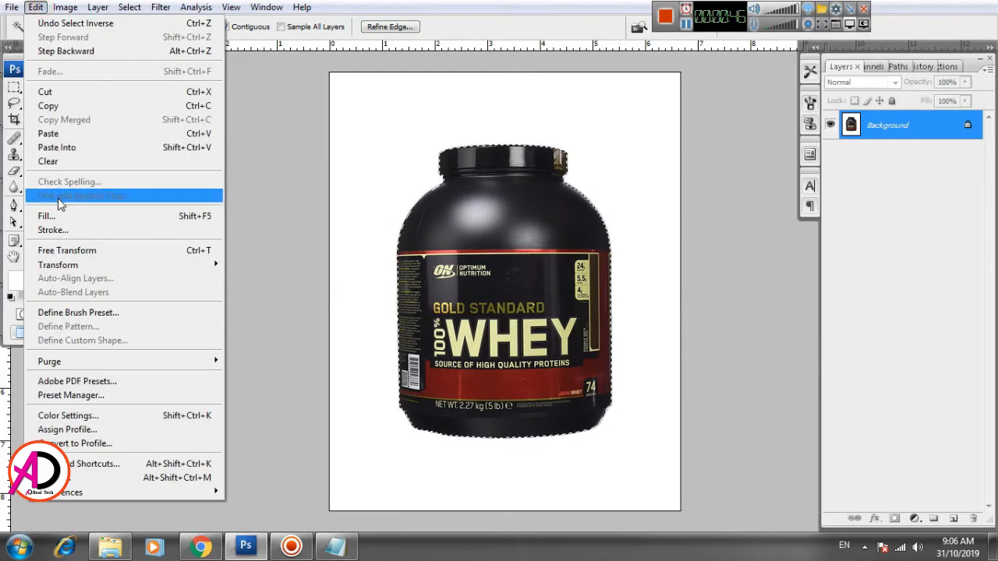
click(88, 106)
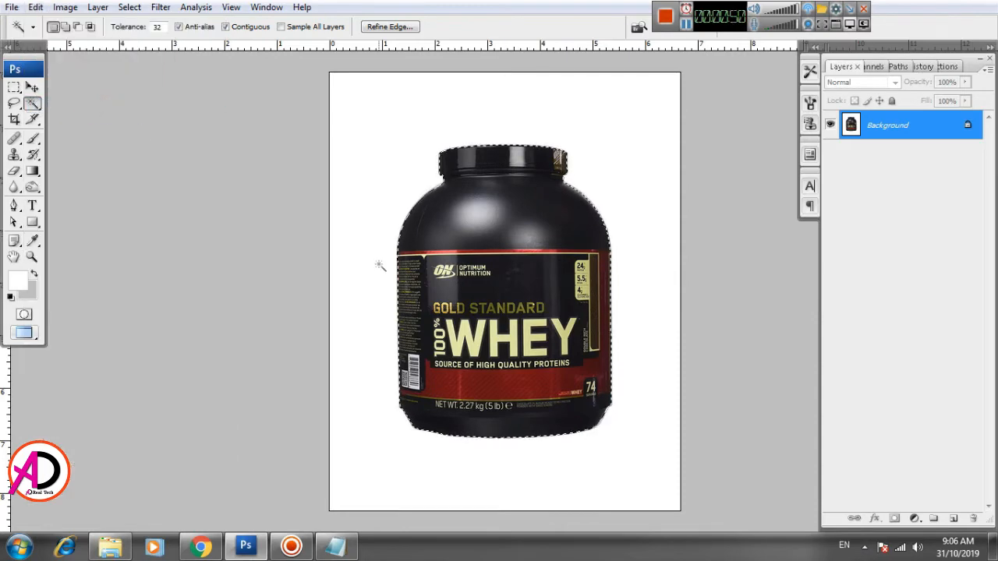
key(ctrl+Tab)
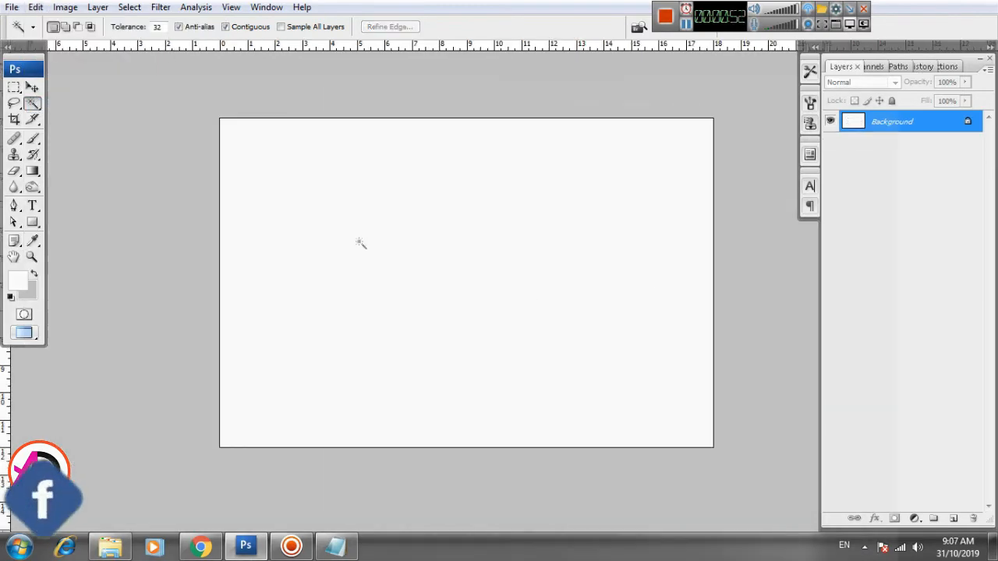
click(36, 7)
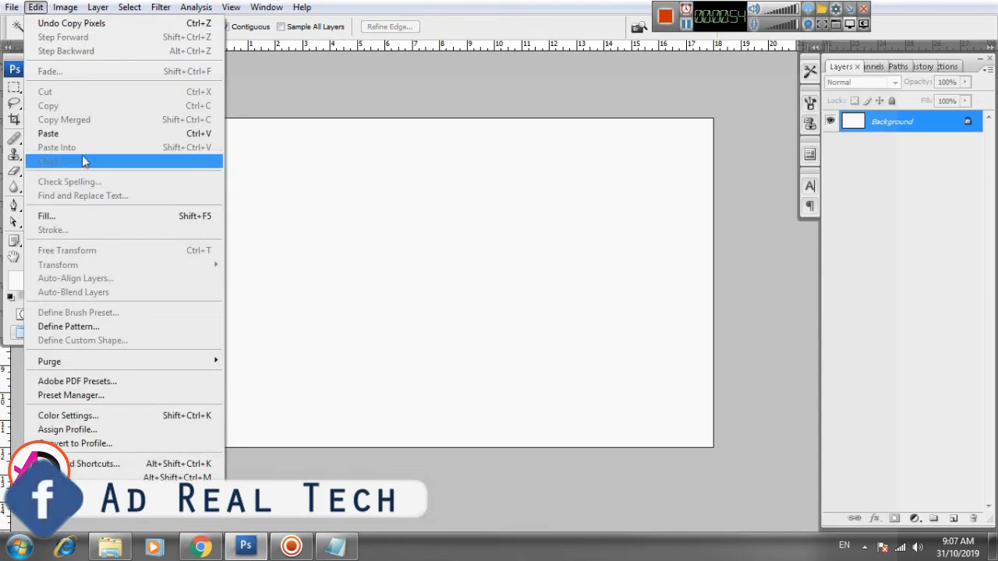
click(84, 139)
Step: Move the pasted jar towards the upper part of the canvas and enlarge it to roughly a third of the canvas height
click(32, 87)
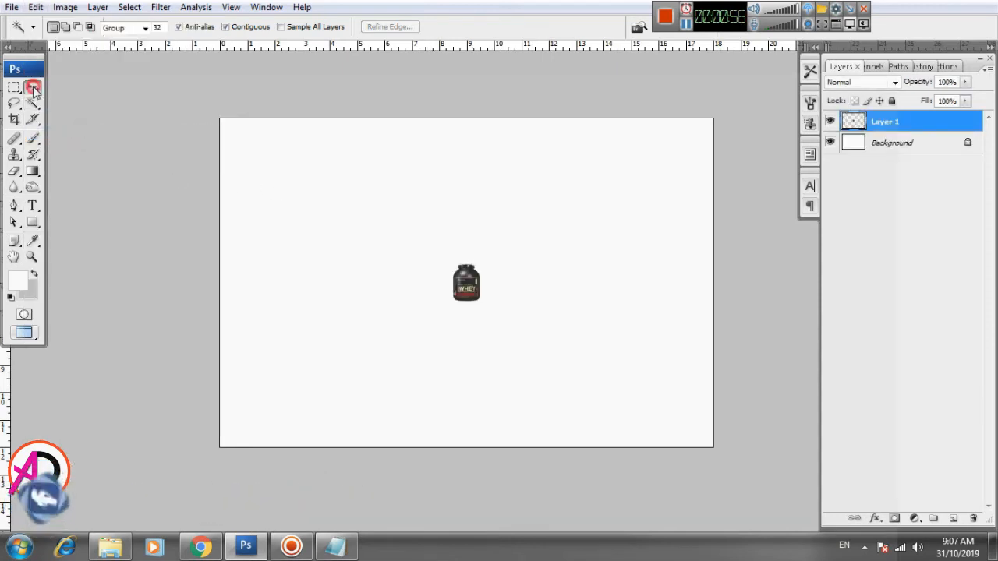
drag(467, 289, 562, 198)
key(ctrl+t)
key(Return)
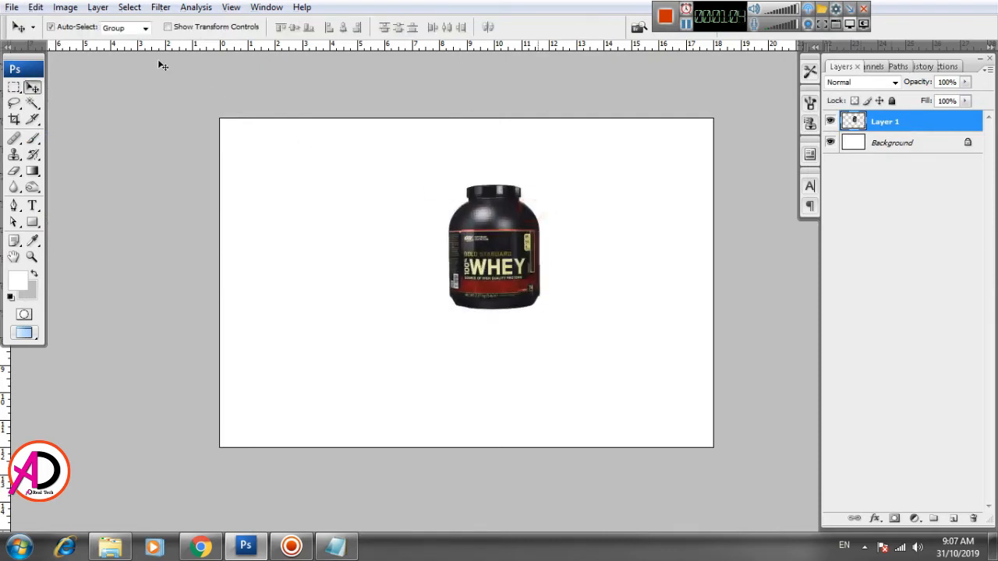
Step: Scale the jar to about 107% with Free Transform and move it near the canvas's top edge, slightly right of centre
click(40, 8)
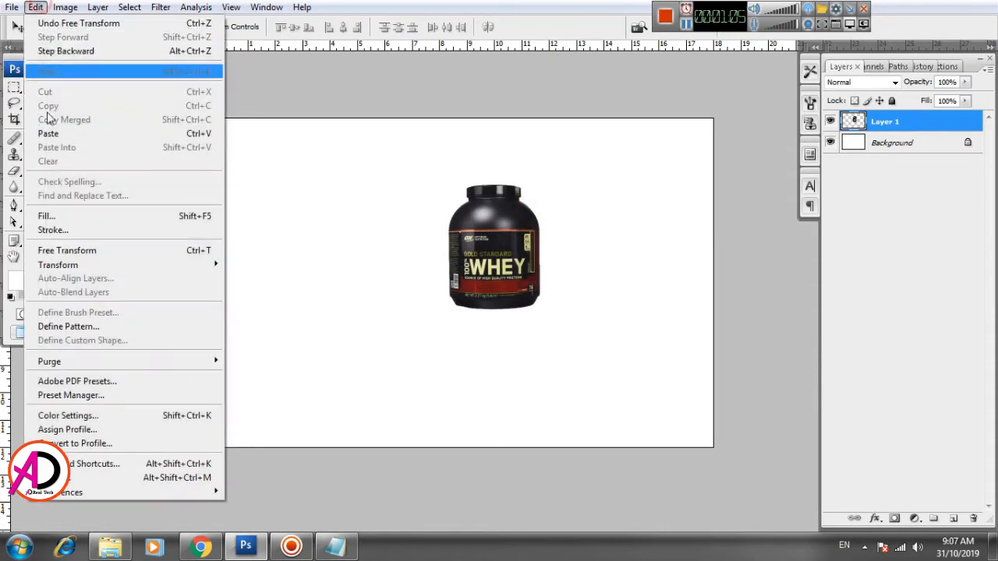
click(75, 251)
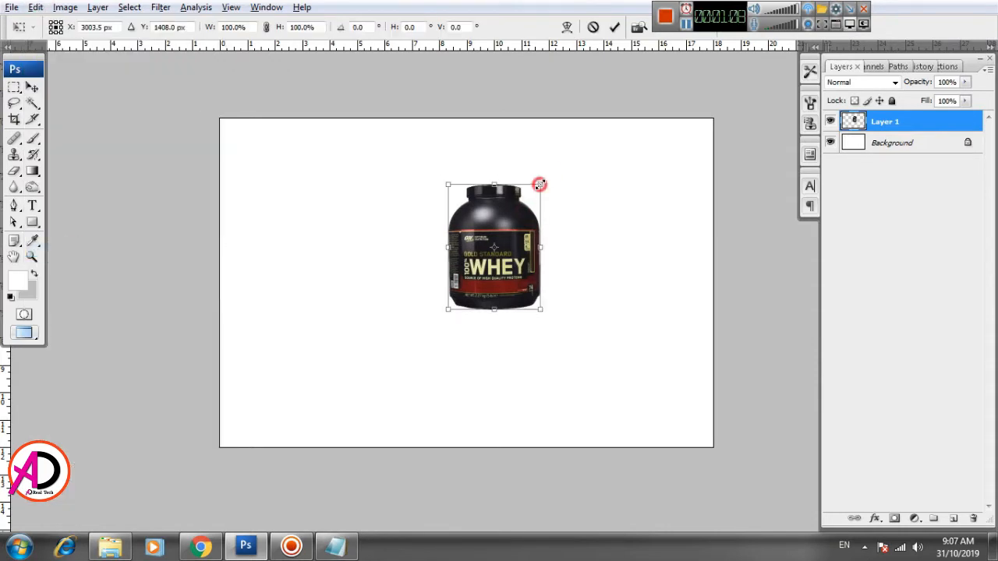
mouse_move(539, 185)
mouse_down()
mouse_move(564, 160)
mouse_move(543, 180)
mouse_up()
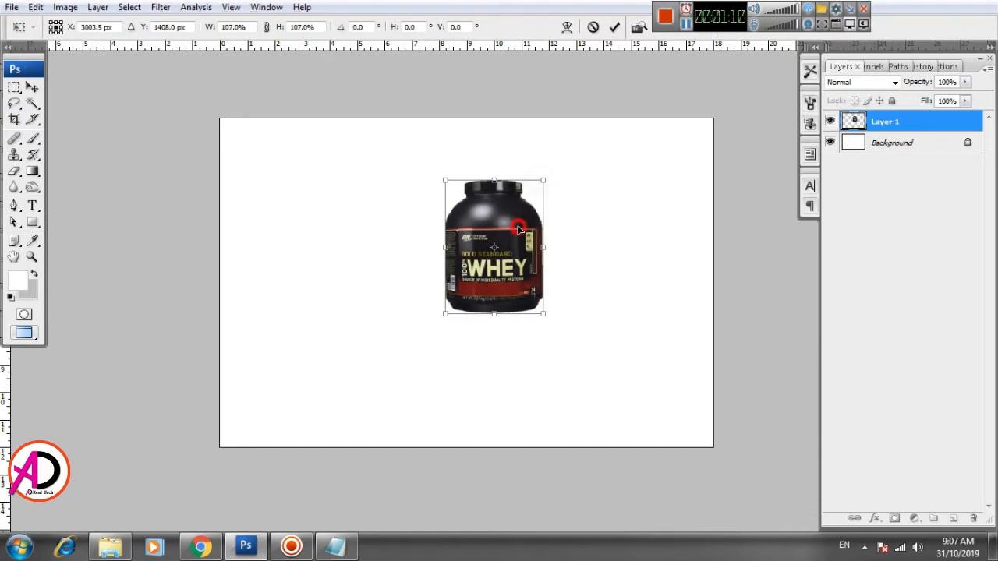
key(Return)
drag(505, 237, 532, 202)
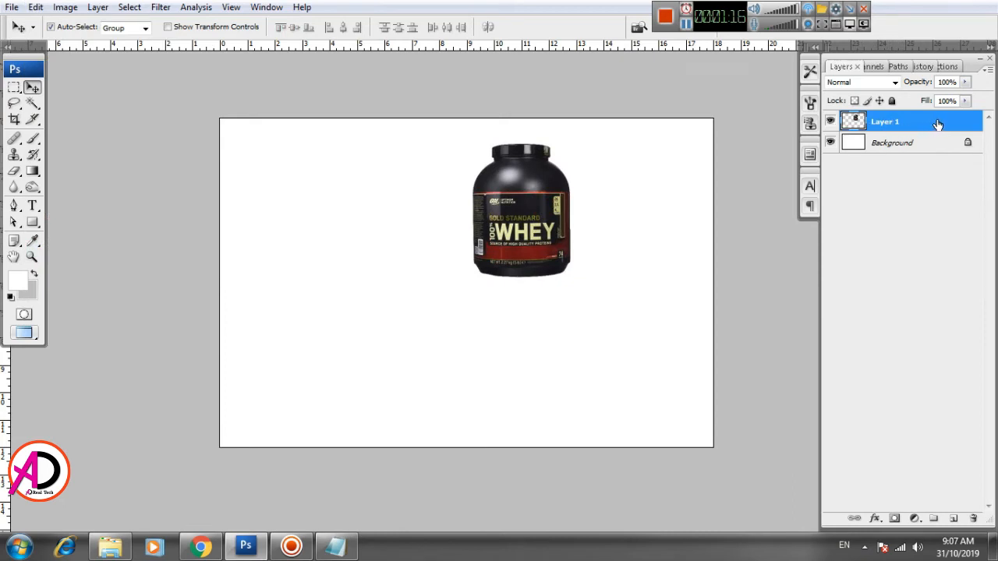
Step: Duplicate Layer 1 and move the jar copy to the left of the original
drag(938, 125, 992, 390)
drag(922, 129, 955, 518)
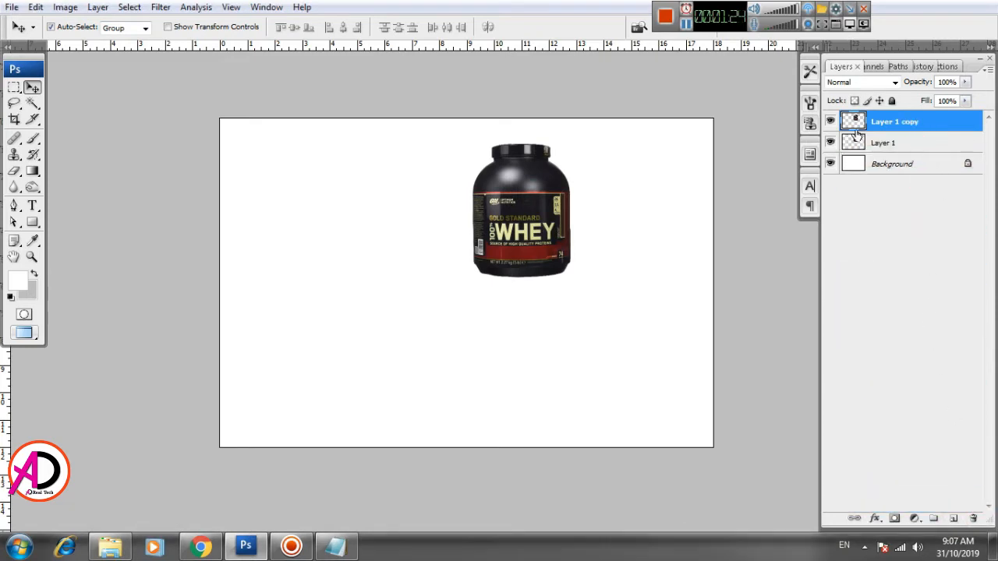
drag(559, 224, 371, 214)
Step: Flip the jar copy vertically and place it directly beneath the original jar as its reflection
click(36, 7)
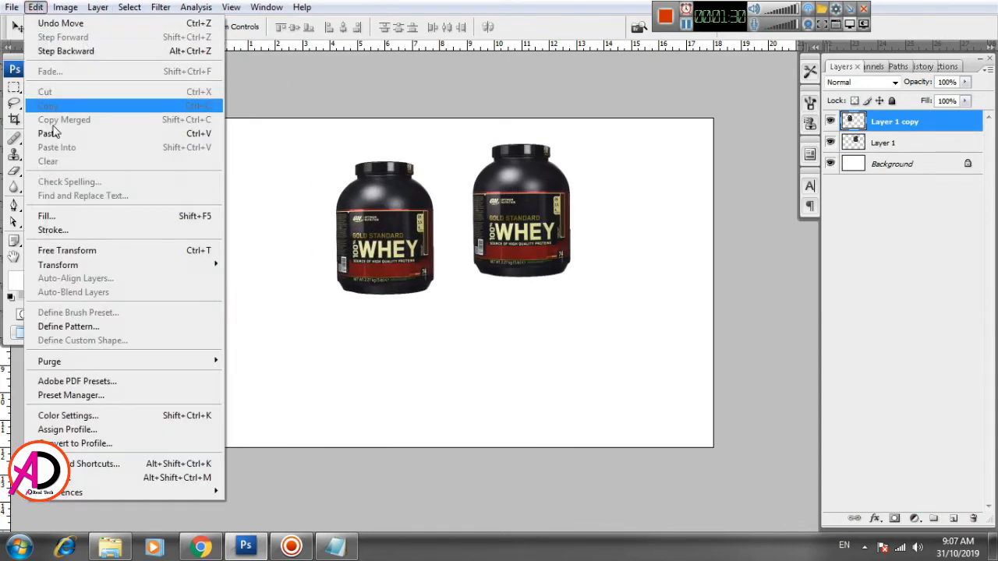
click(59, 251)
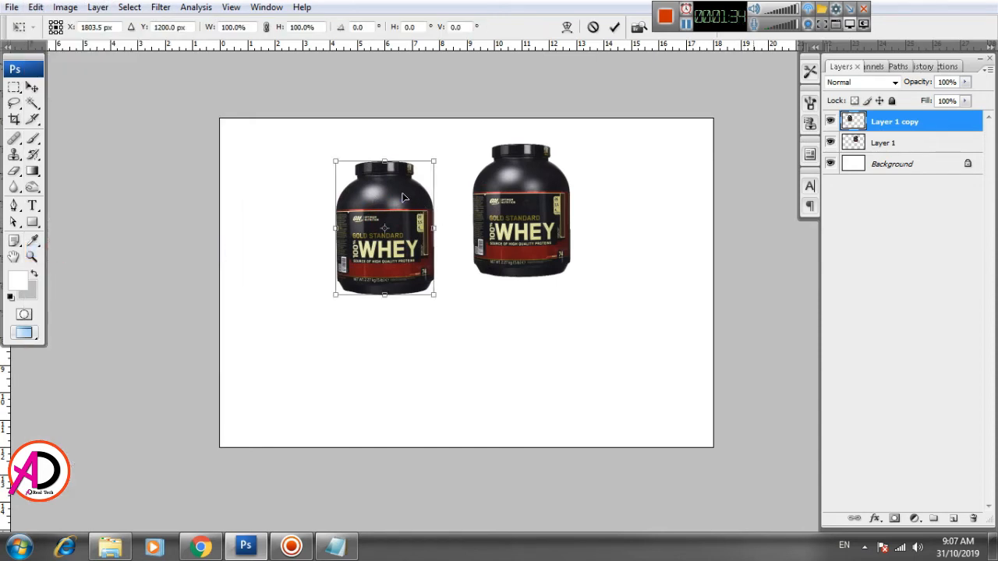
right_click(404, 198)
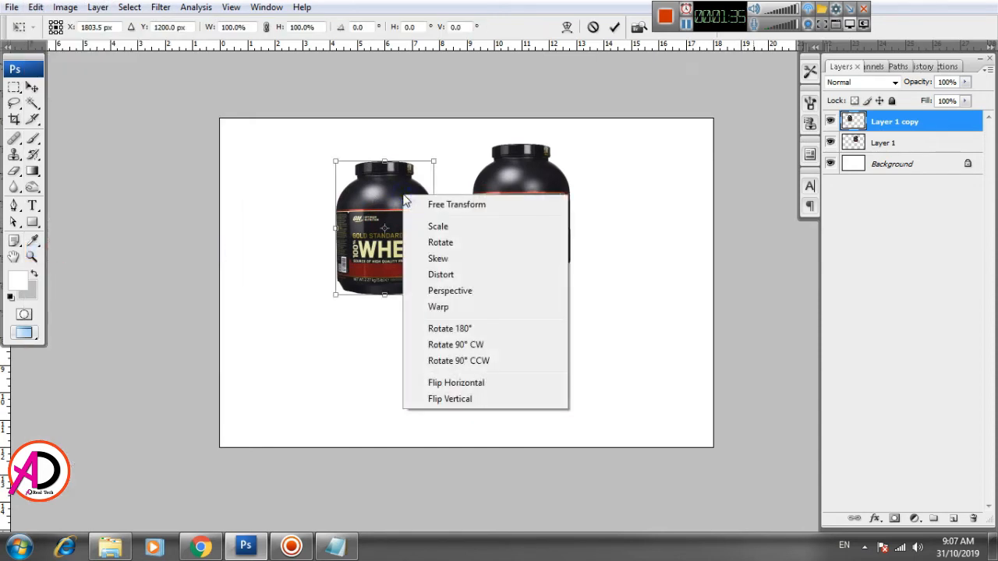
click(508, 407)
drag(410, 205, 539, 306)
key(Return)
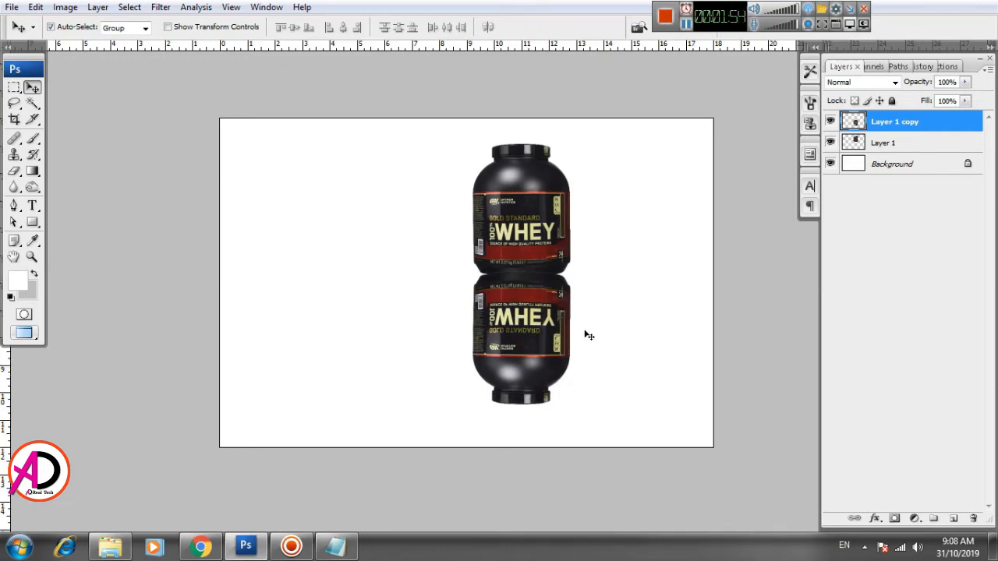
Step: Rotate the flipped jar by about -1.4° and move it to the left of the original jar
key(ctrl+t)
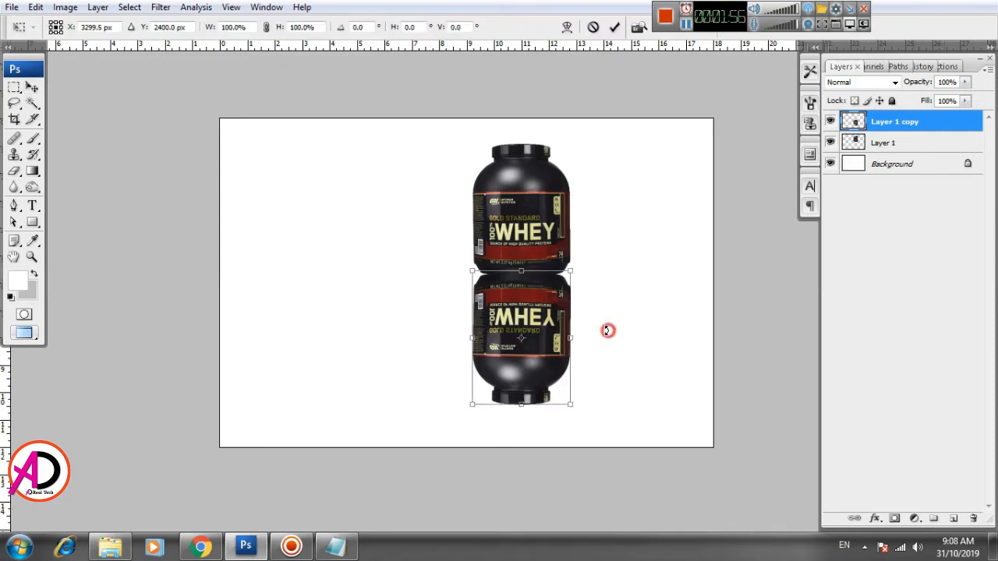
drag(608, 329, 607, 328)
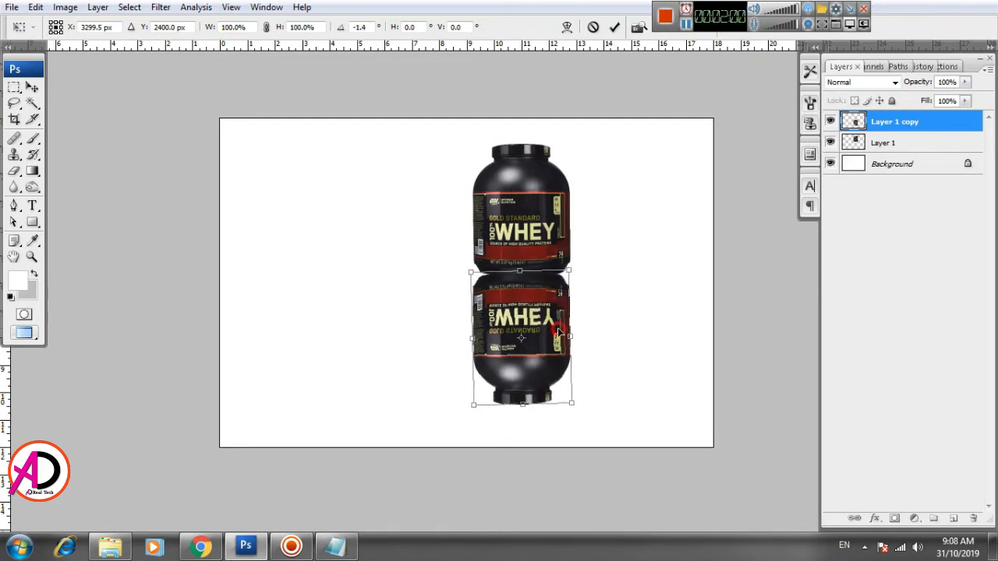
key(Return)
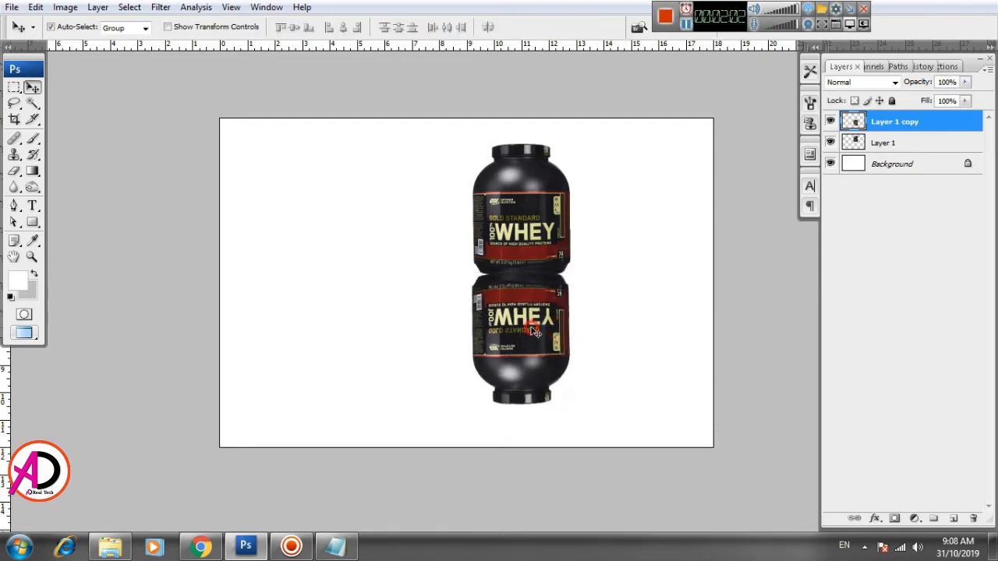
drag(529, 331, 385, 240)
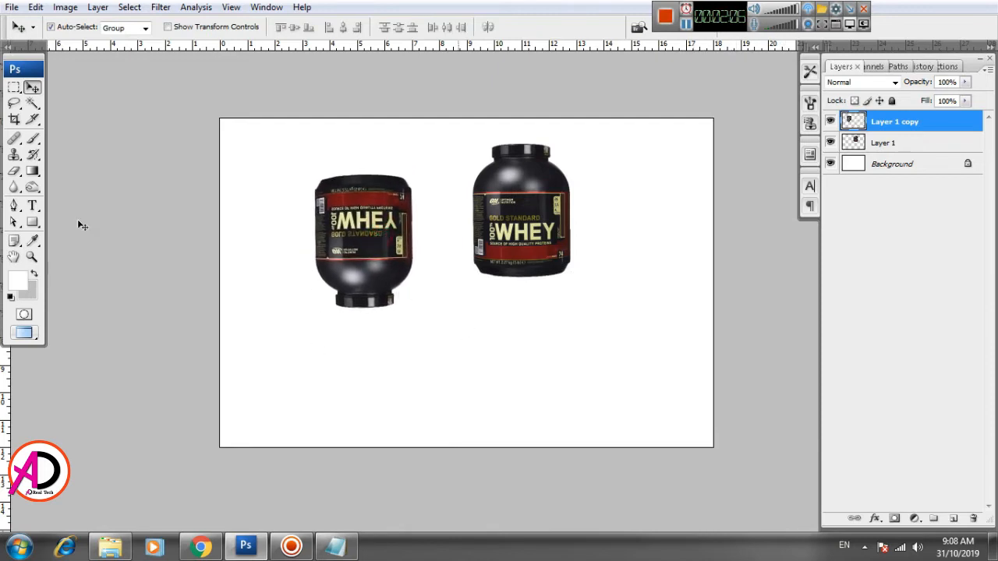
click(14, 88)
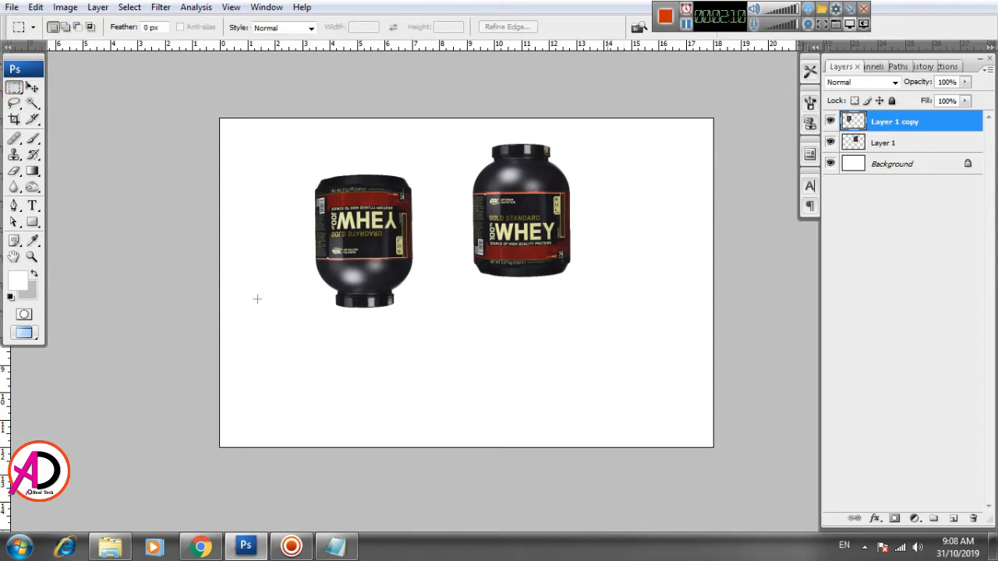
drag(229, 285, 616, 358)
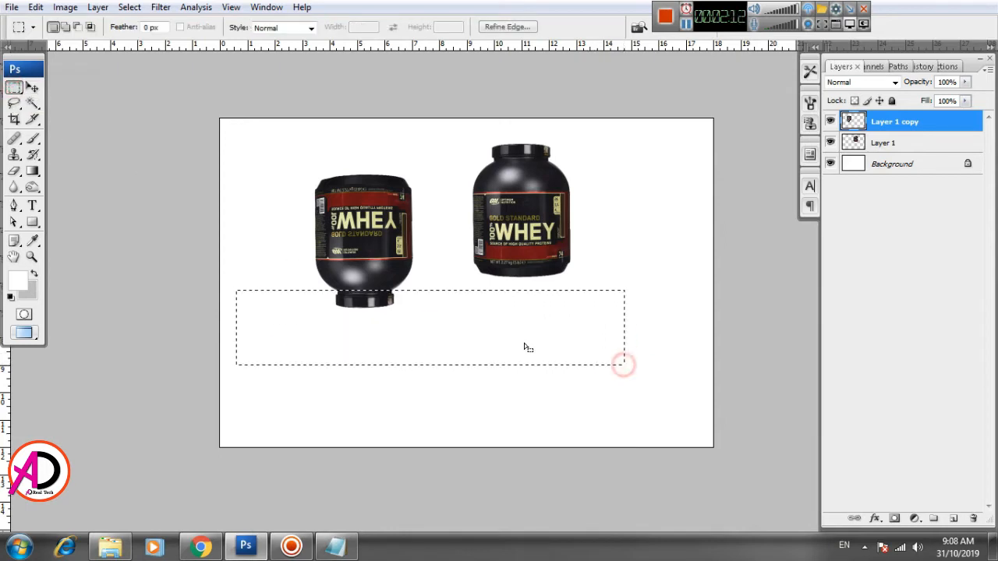
click(600, 385)
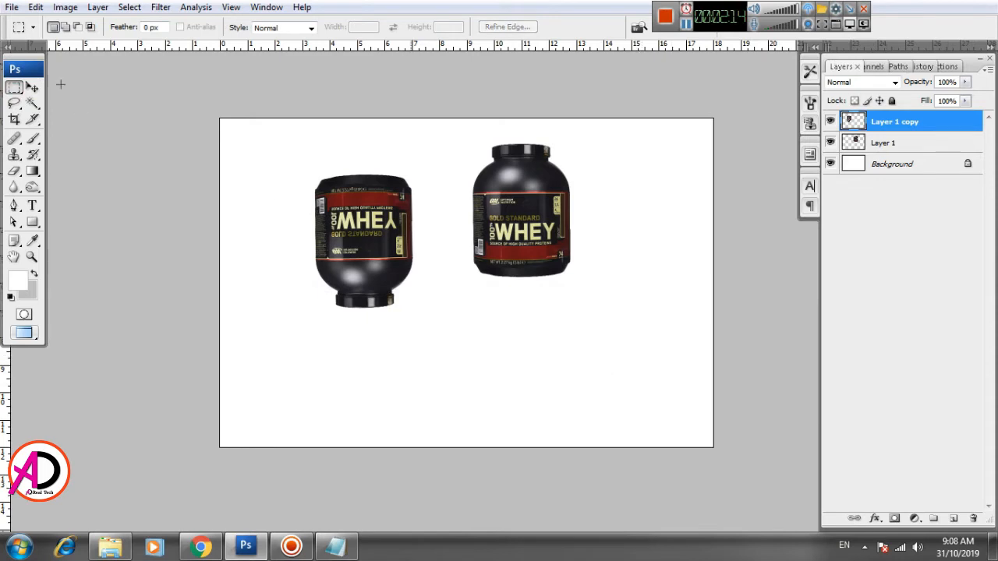
Step: Move the flipped jar closer to the original and make a wide rectangular selection across the flipped jar's lower part
click(32, 88)
drag(326, 180, 372, 197)
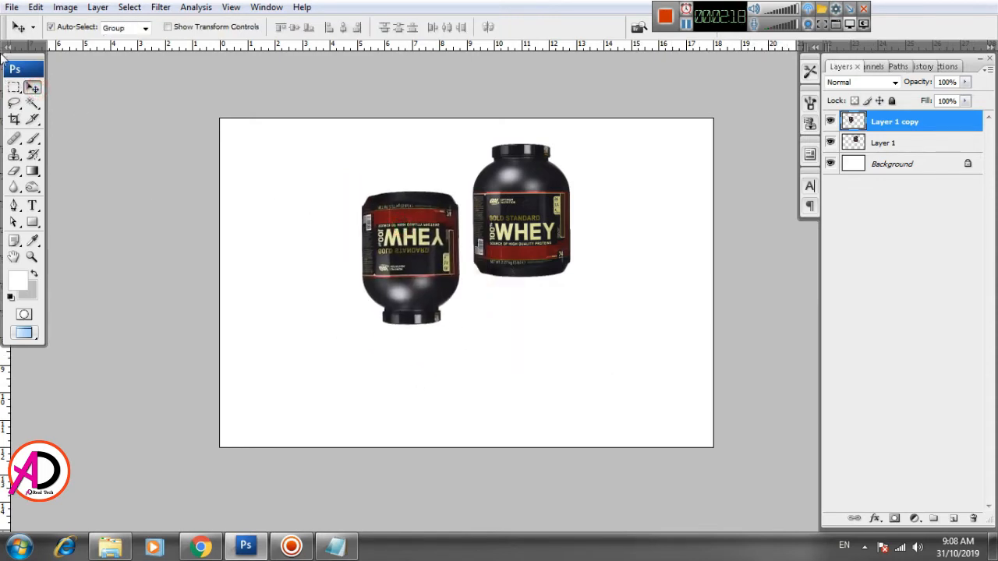
click(16, 86)
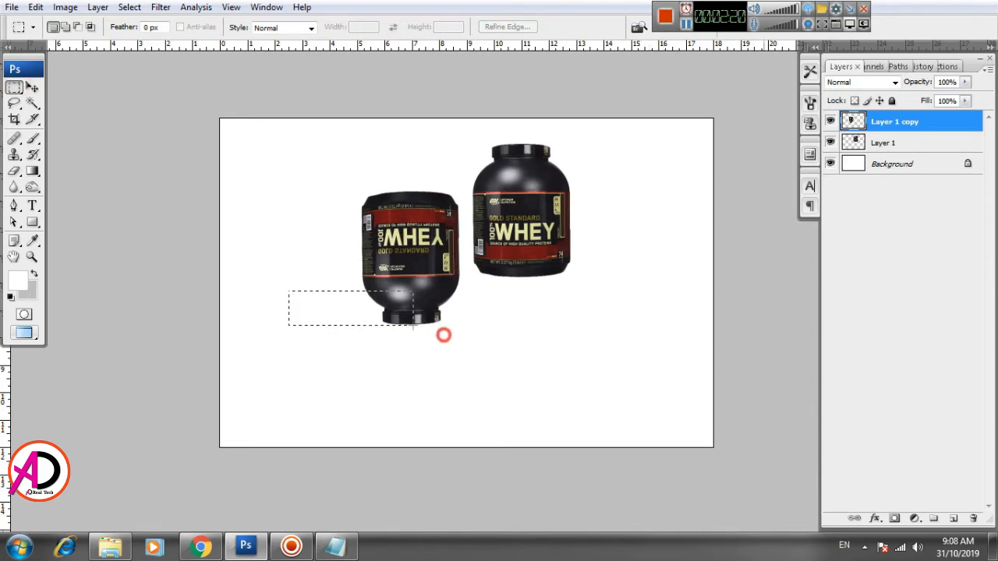
drag(444, 336, 631, 378)
drag(548, 356, 519, 350)
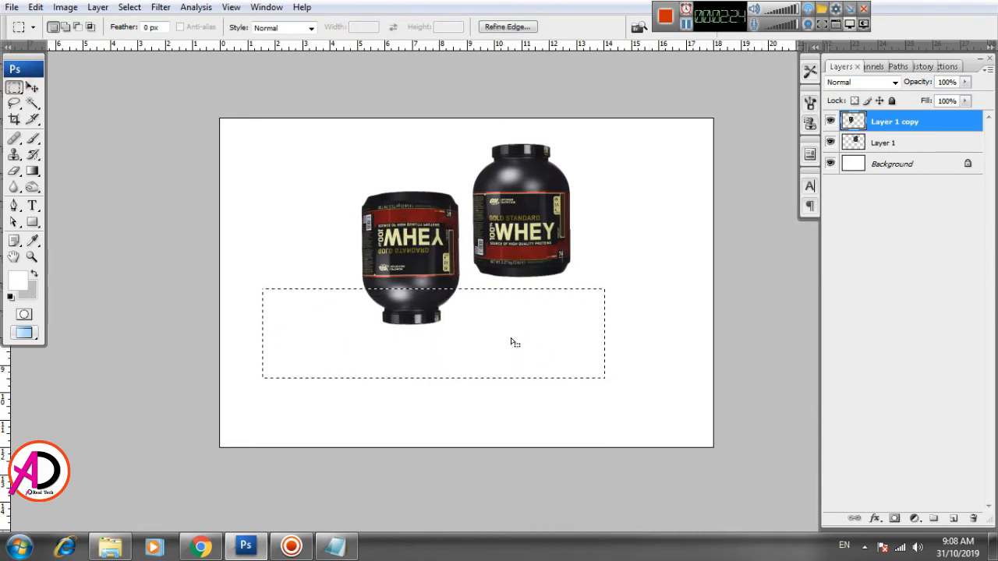
Step: Feather the selection by 200 pixels and shift it slightly up over the flipped jar's lower half
right_click(530, 339)
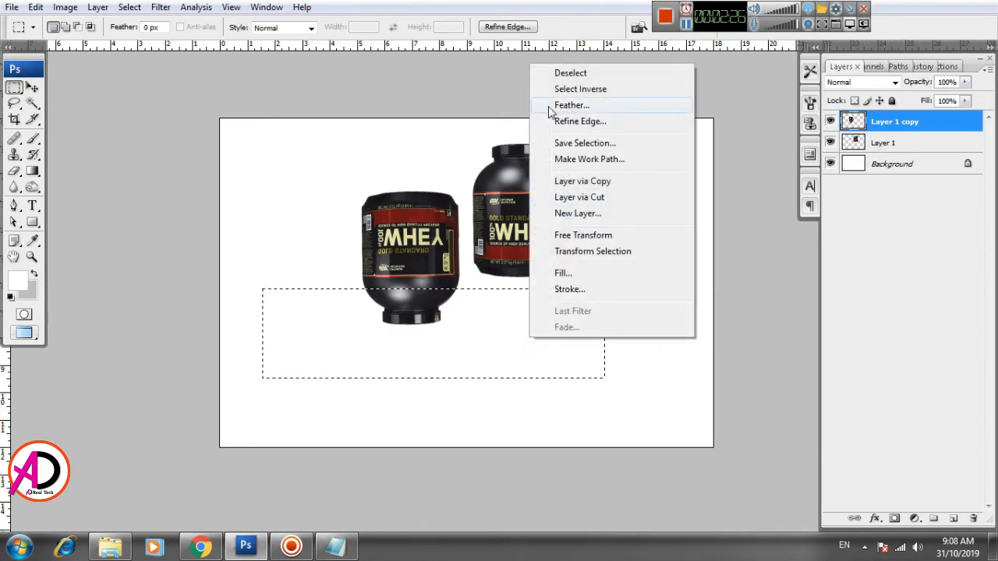
click(612, 107)
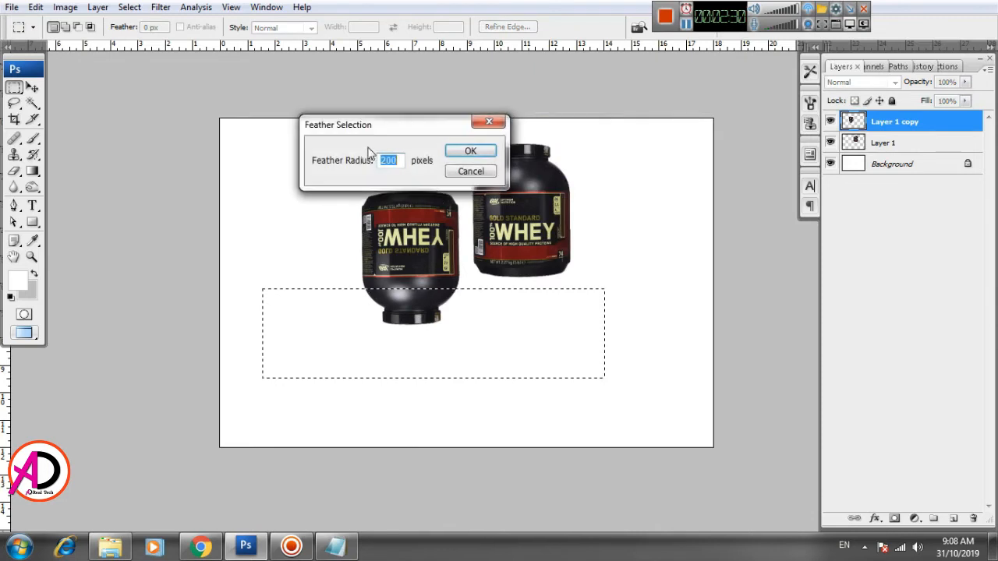
mouse_move(396, 159)
mouse_down()
mouse_move(367, 156)
mouse_move(395, 156)
mouse_move(377, 155)
mouse_up()
text(200)
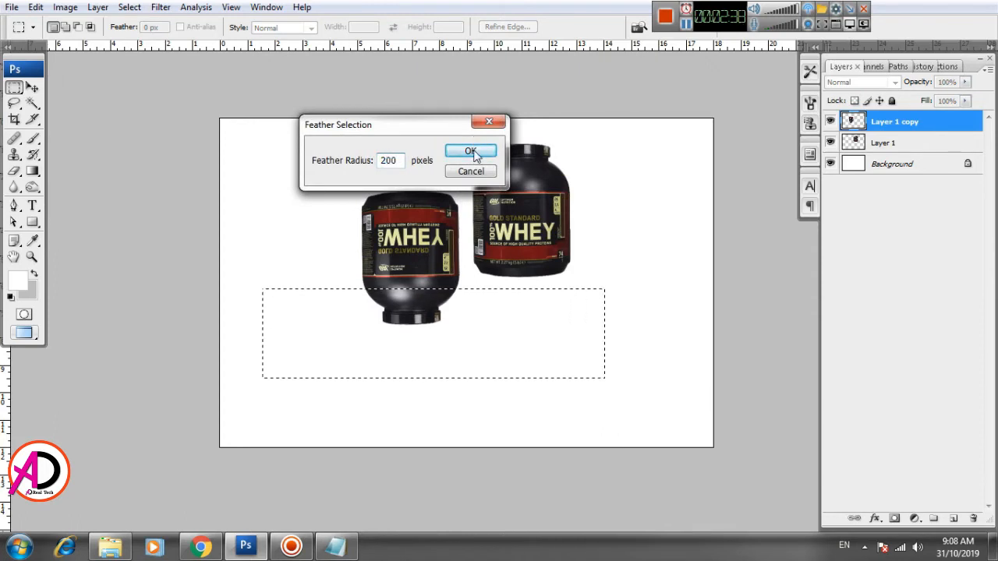
click(473, 150)
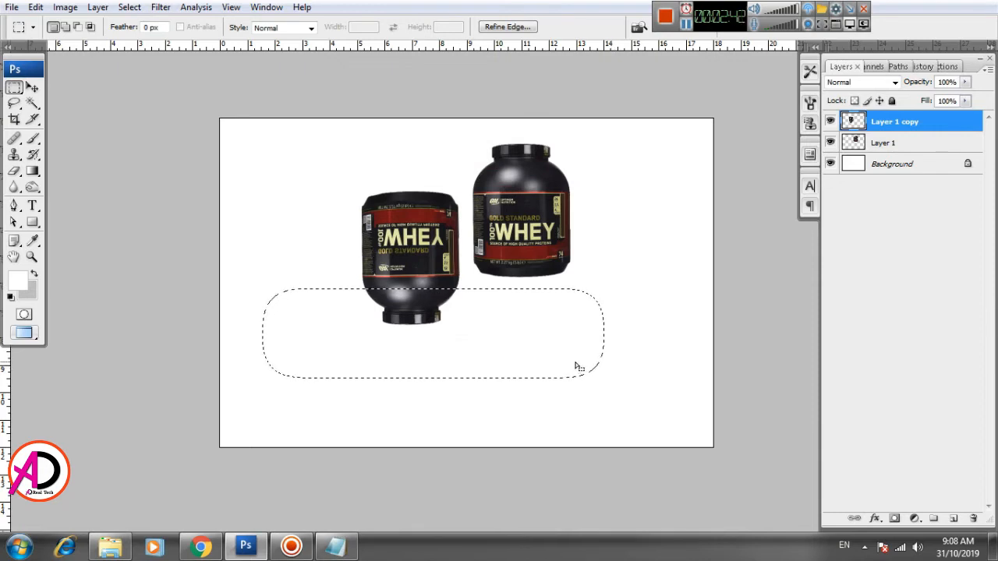
drag(575, 363, 561, 344)
Step: Switch to Notepad and write the note "now press delete buttom"
click(335, 546)
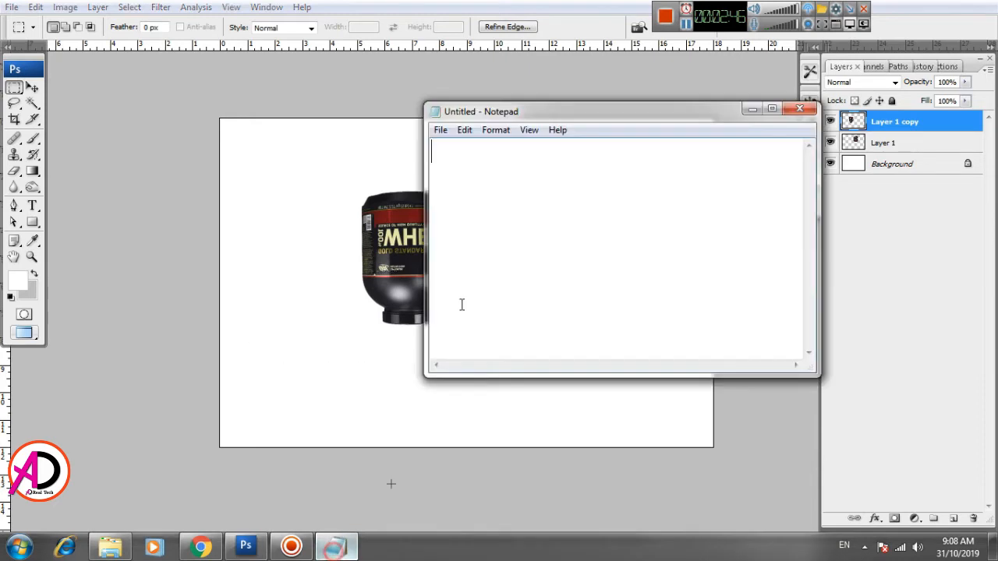
text(now)
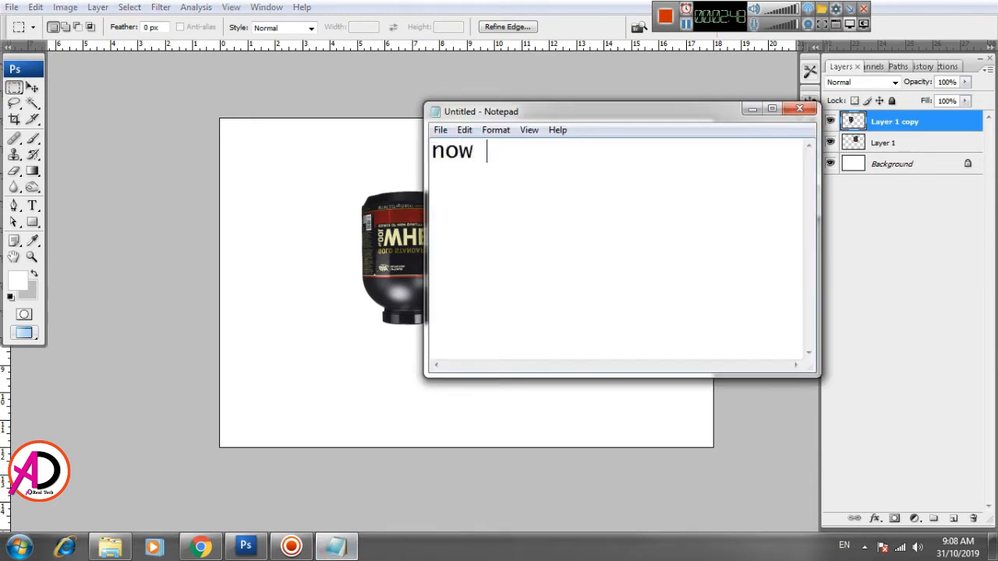
text( press )
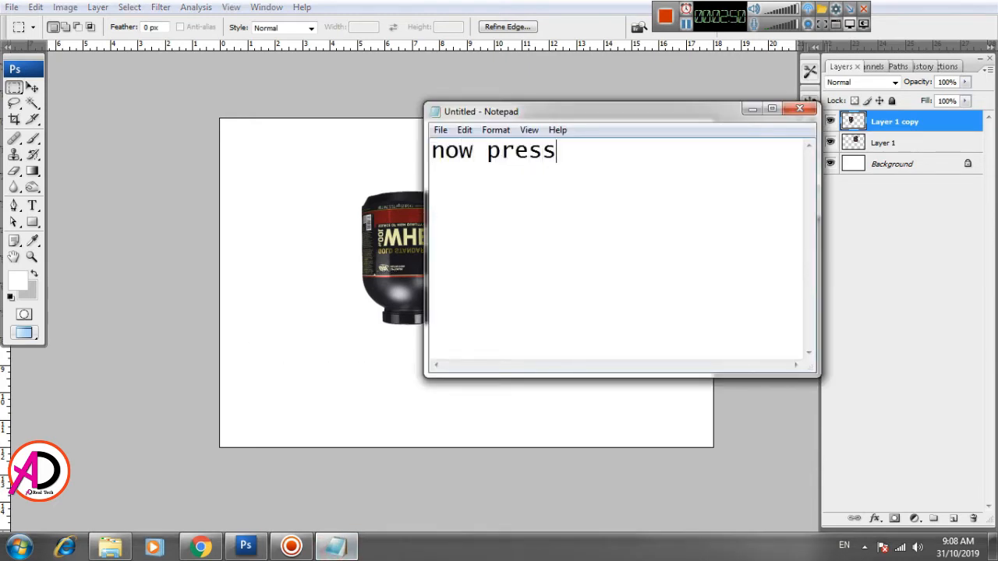
text(delete butt)
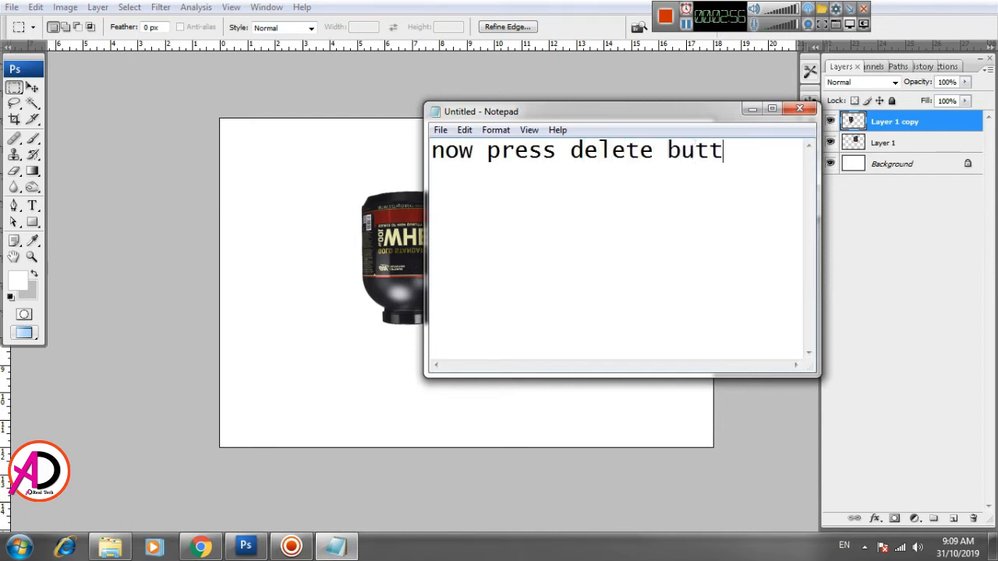
text(om)
drag(433, 150, 753, 150)
click(753, 192)
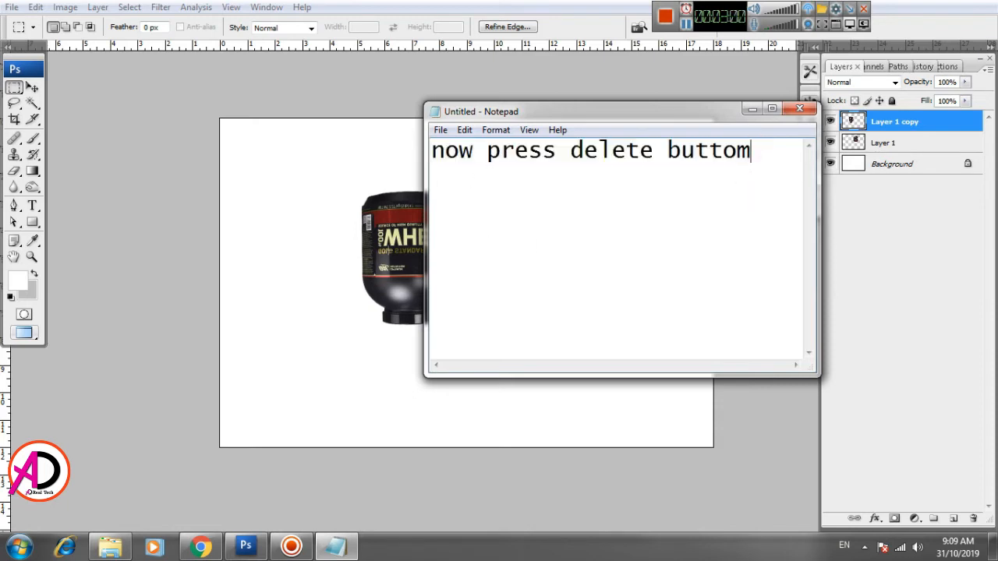
Step: Return to Photoshop, delete the feathered area from the flipped jar so it fades out, and deselect
click(311, 245)
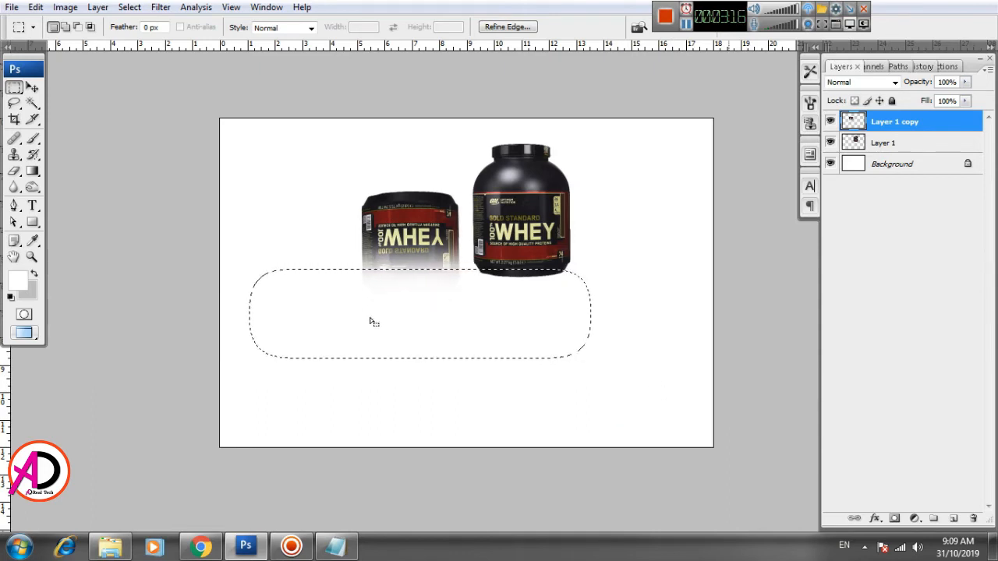
click(130, 7)
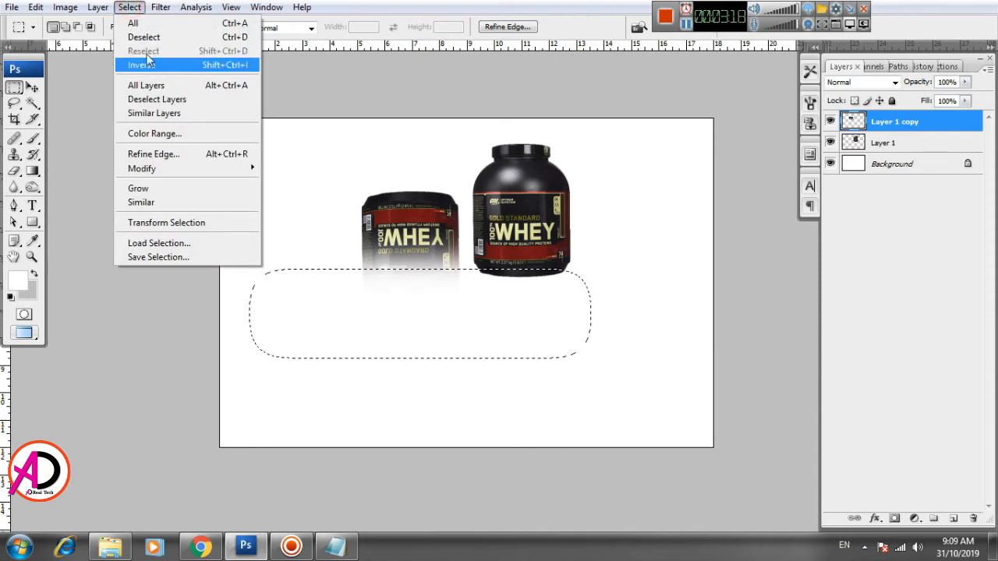
click(148, 37)
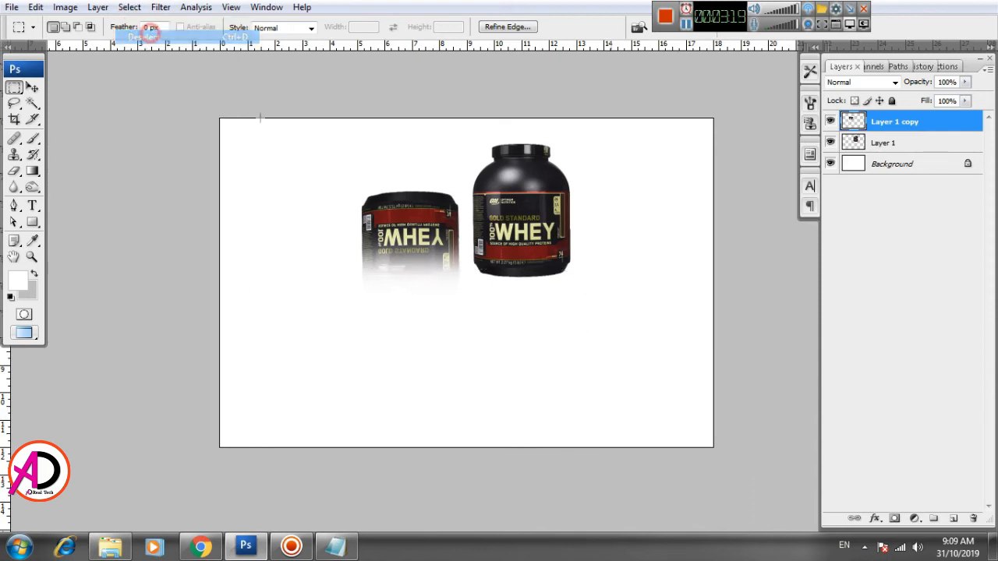
Step: Move the faded jar copy further left of the original and lower its layer opacity to 28%
click(32, 87)
drag(414, 251, 365, 247)
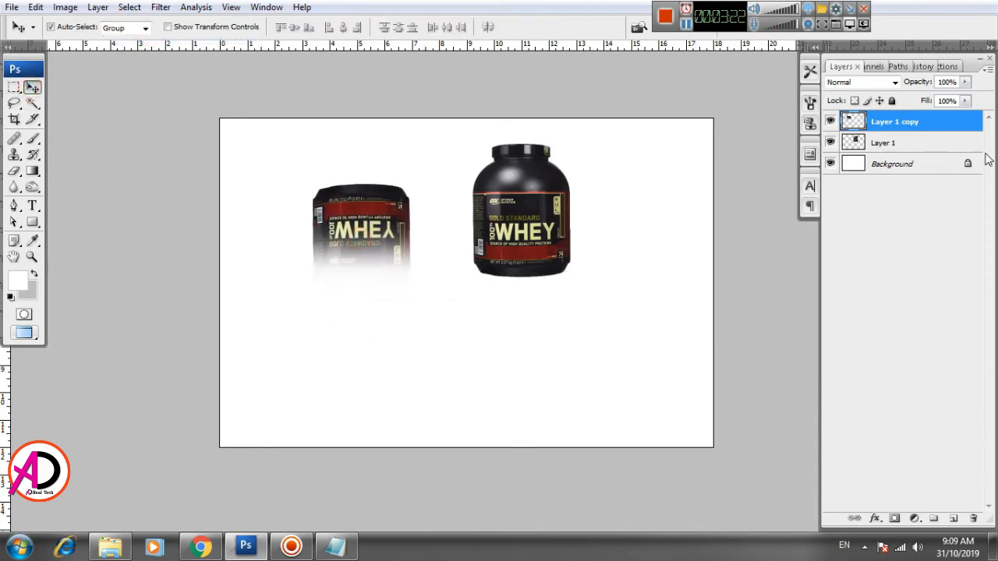
click(965, 82)
drag(971, 95, 912, 102)
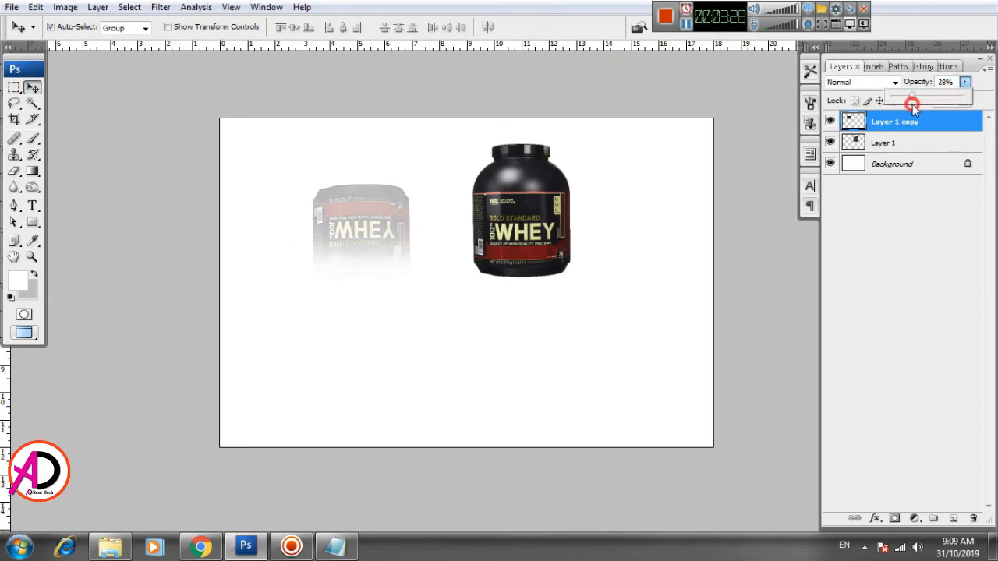
Step: Place the faded jar copy directly beneath the original jar and nudge it left and down to line it up
click(366, 262)
mouse_move(366, 262)
mouse_down()
mouse_move(504, 341)
mouse_move(515, 327)
mouse_move(524, 335)
mouse_up()
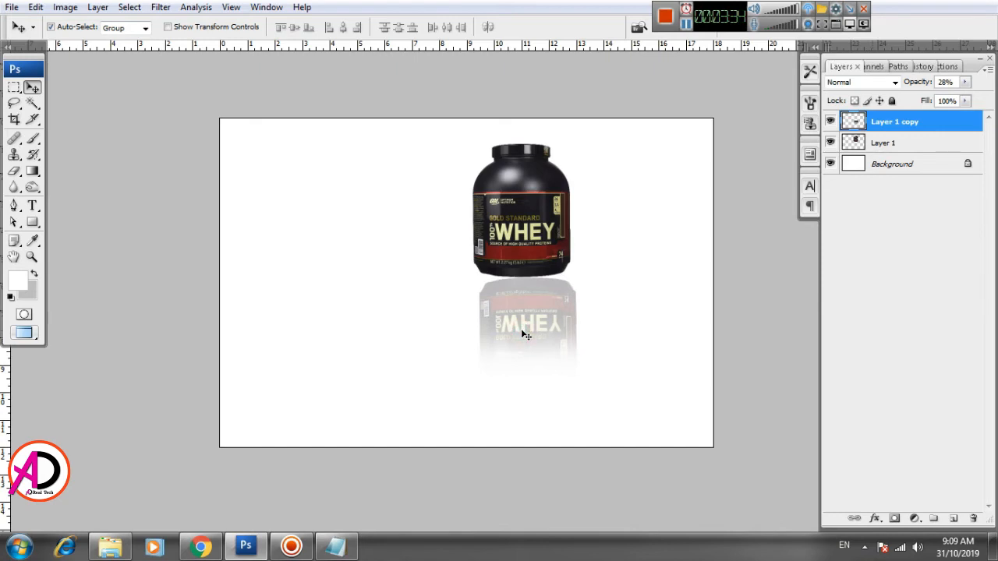
key(Left)
key(Left)
key(Left)
key(Left)
key(Left)
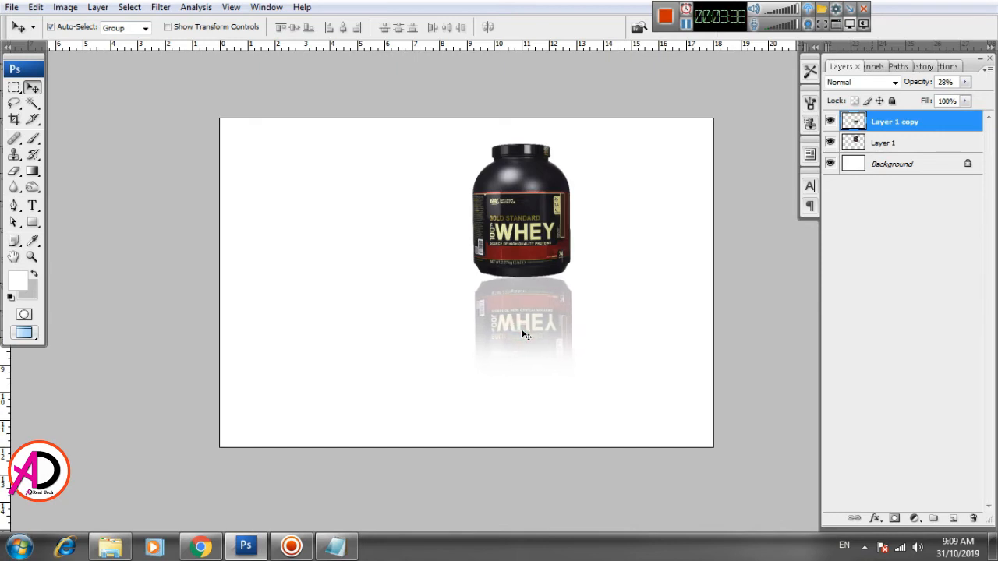
key(Down)
key(Down)
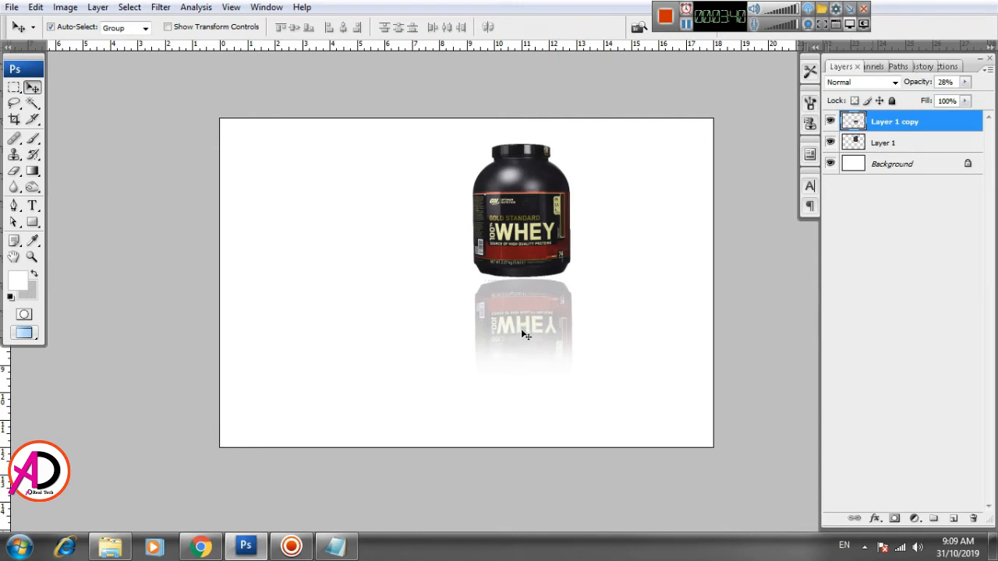
Step: Move the reflection further down to leave a clear gap below the original jar
drag(522, 331, 525, 334)
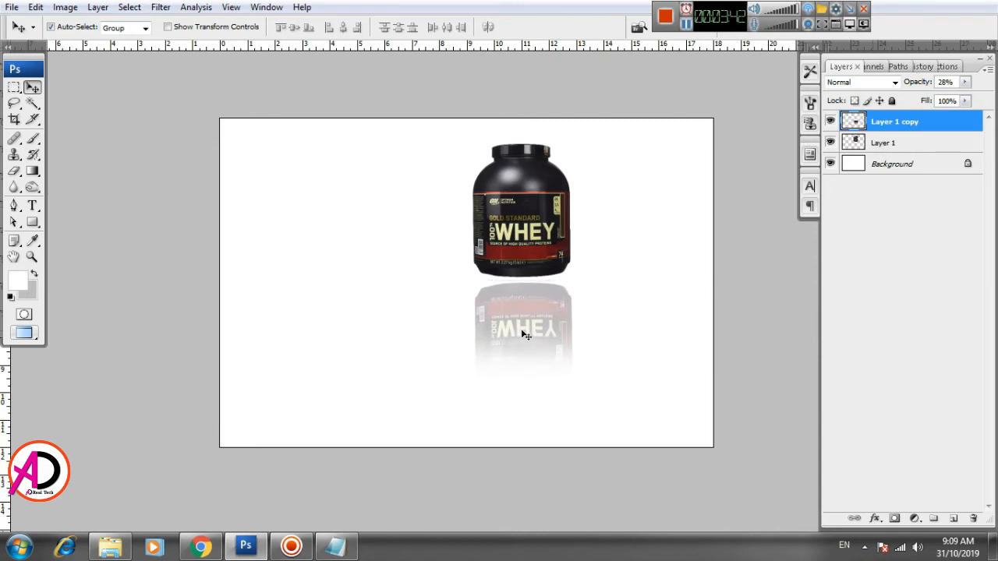
drag(545, 309, 546, 325)
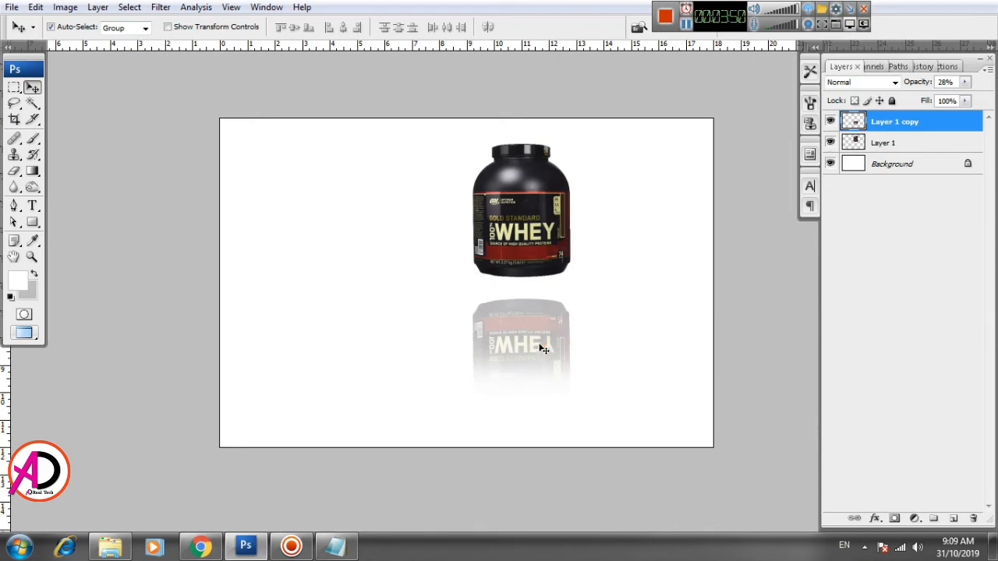
drag(543, 350, 554, 365)
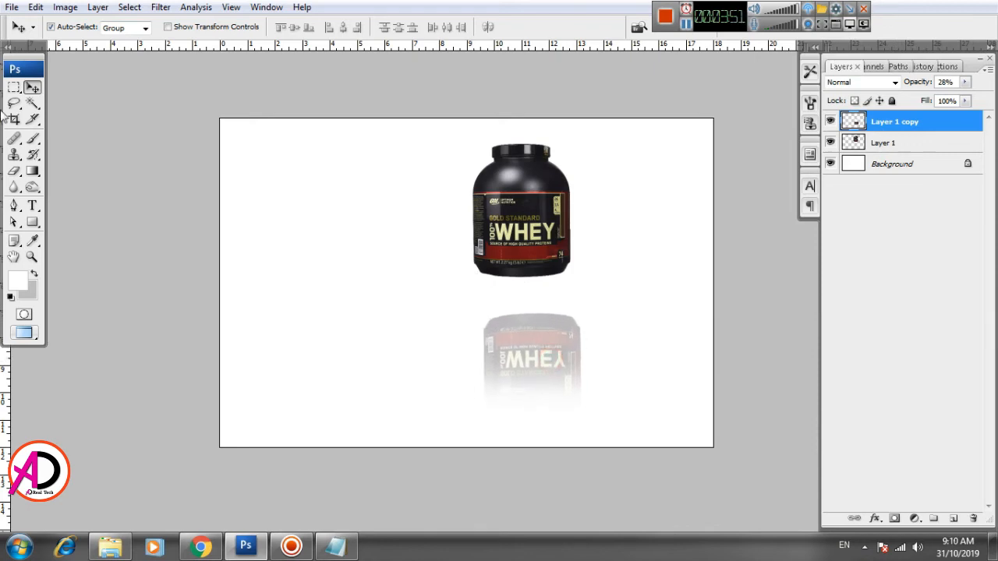
Step: Add a new layer and paint one soft black spot left of the jar with a 1500 px brush
click(954, 518)
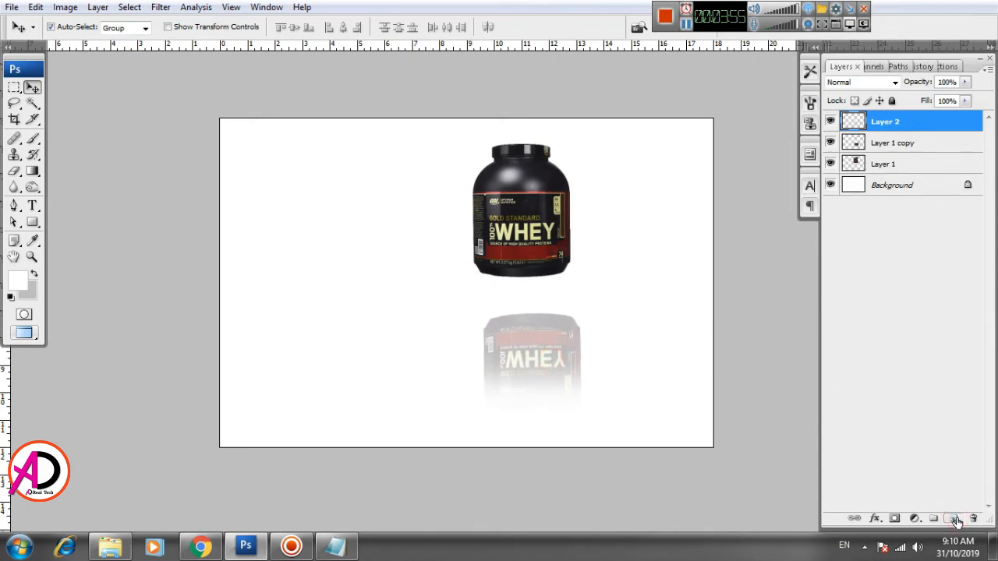
click(32, 139)
click(17, 284)
drag(617, 408, 502, 517)
click(904, 280)
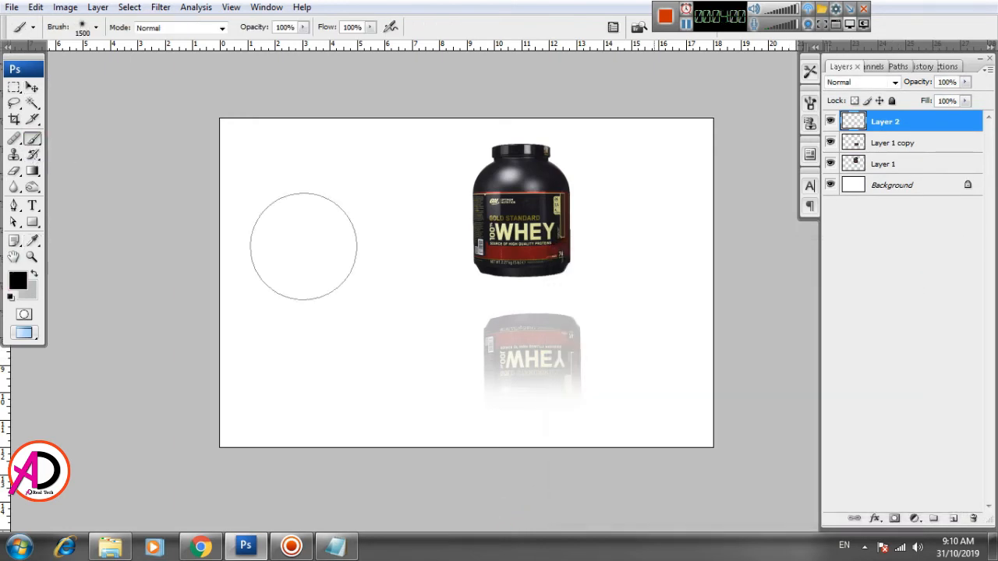
click(304, 247)
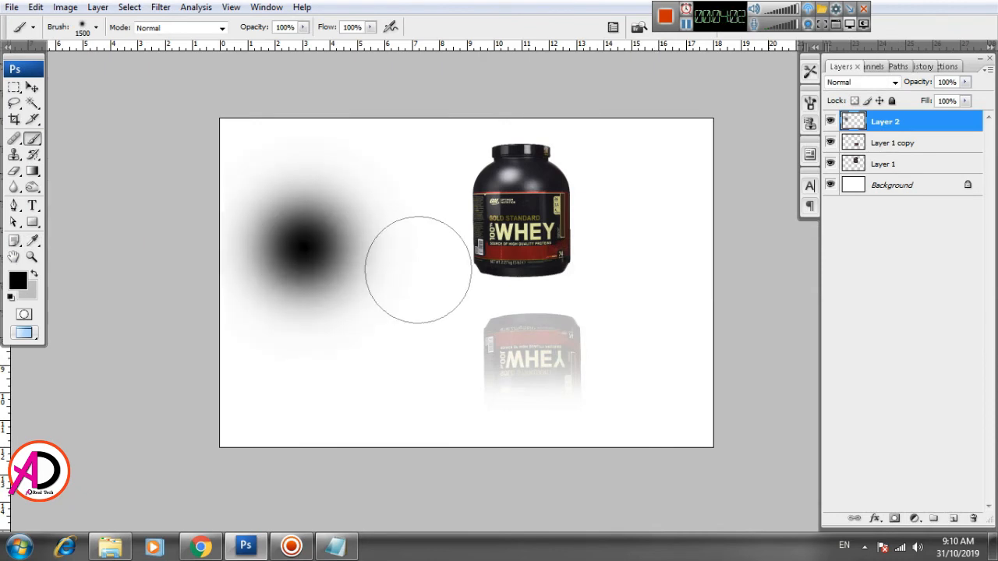
Step: Flatten the black spot to about 16.9% height with Free Transform and place it at the original jar's base
click(32, 87)
drag(318, 234, 351, 247)
key(ctrl+t)
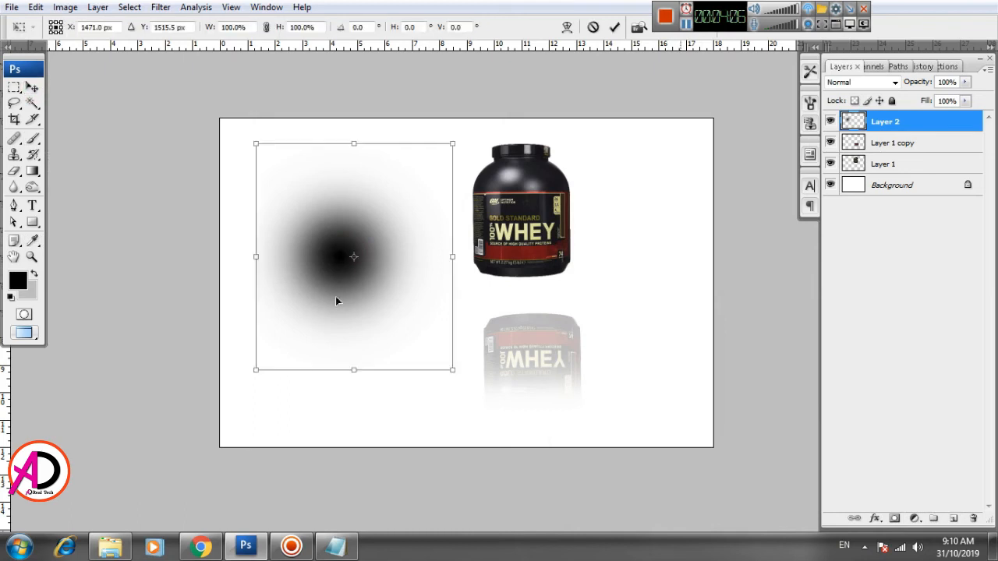
drag(356, 375, 545, 279)
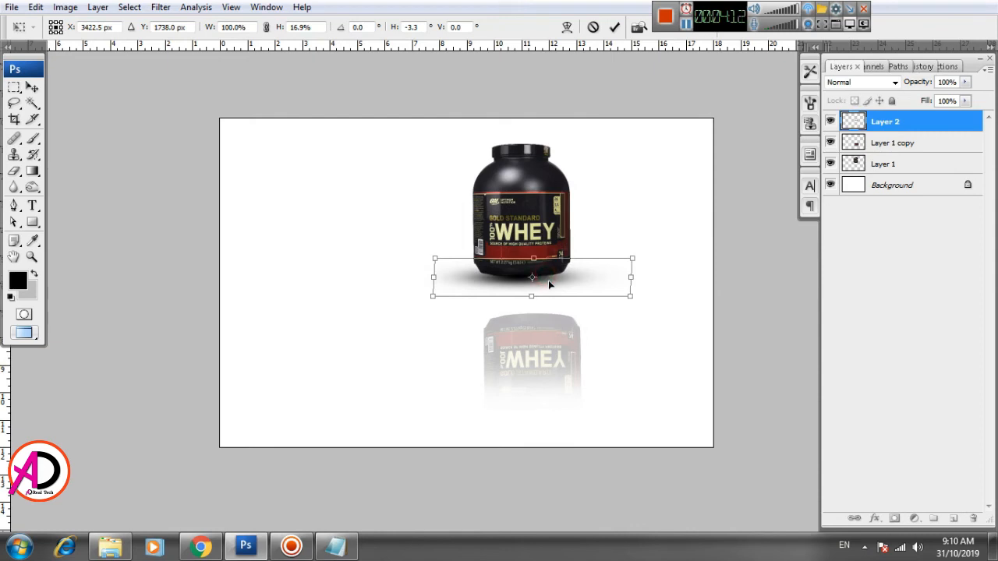
Step: Nudge the flattened shadow left and slightly up, reduce its height a little more, and apply the transform
key(Left)
key(Left)
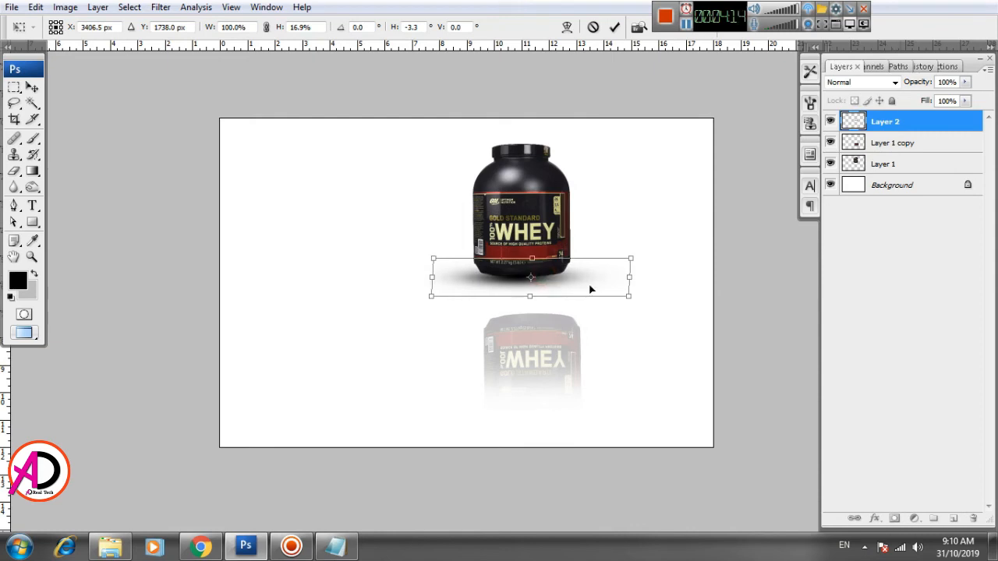
key(Left)
key(Left)
key(Left)
key(Up)
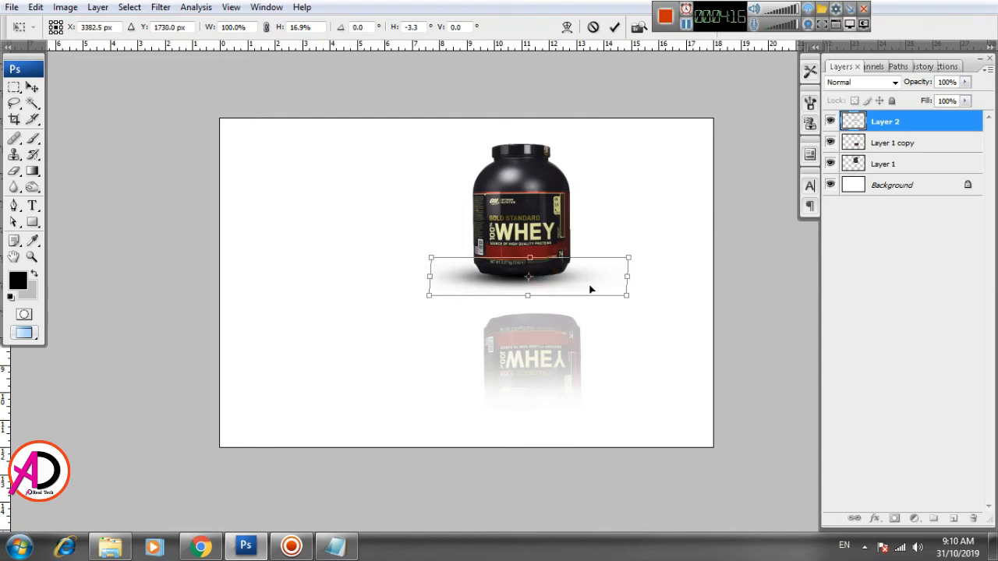
drag(527, 298, 528, 290)
double_click(549, 271)
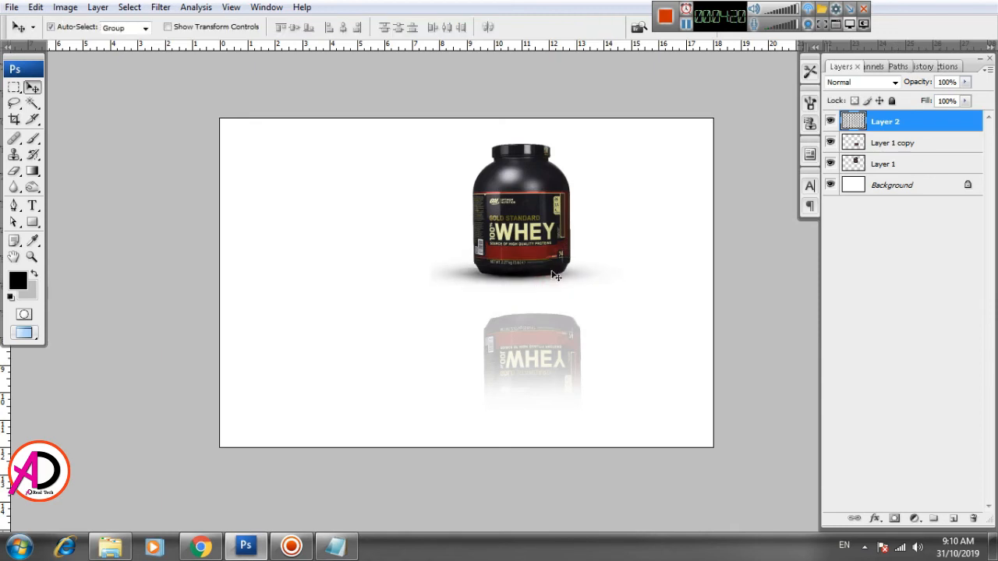
Step: Shrink the shadow slightly with Free Transform, raise it a little around the jar's base, and apply the change
key(ctrl+t)
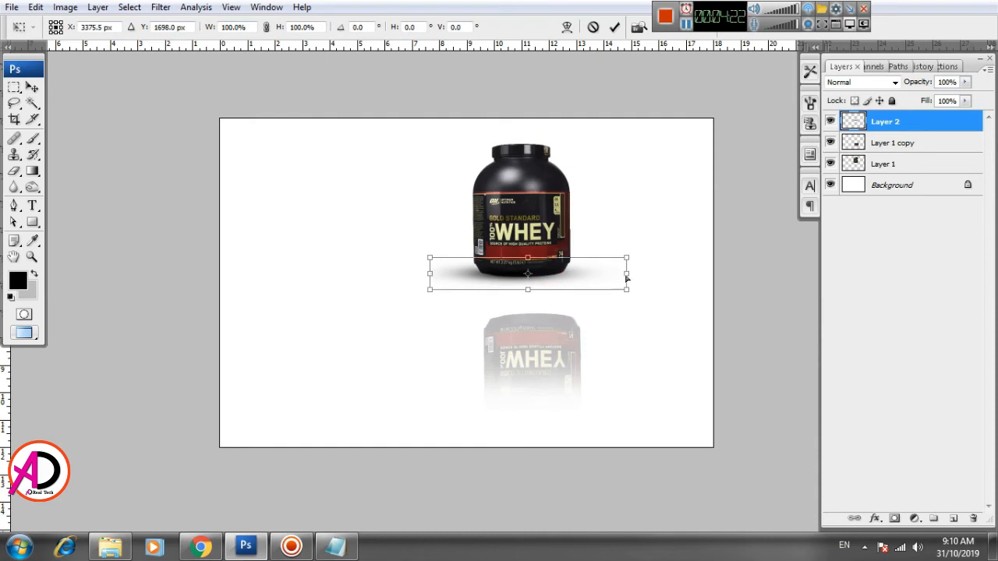
drag(627, 275, 606, 276)
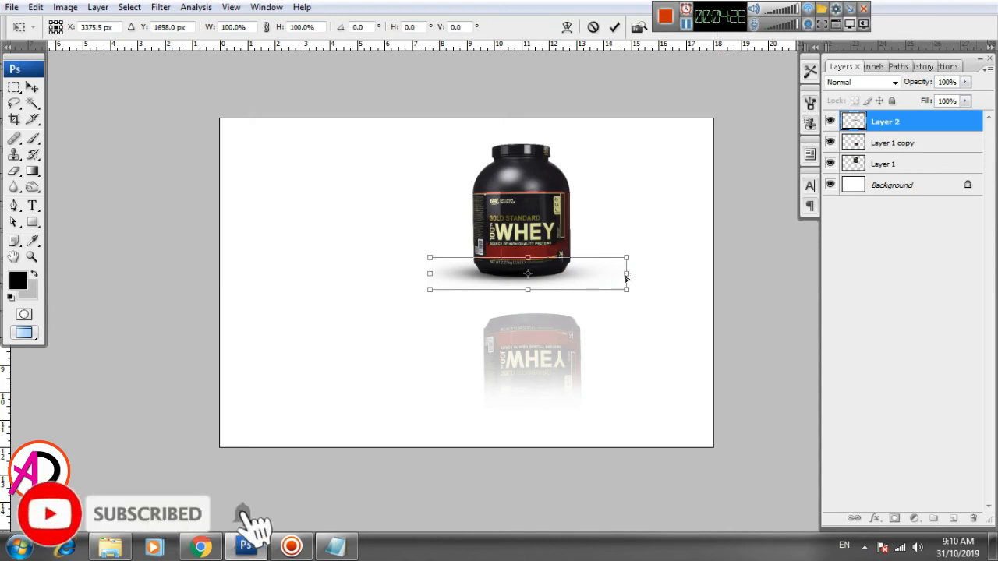
drag(432, 272, 435, 273)
drag(629, 274, 624, 272)
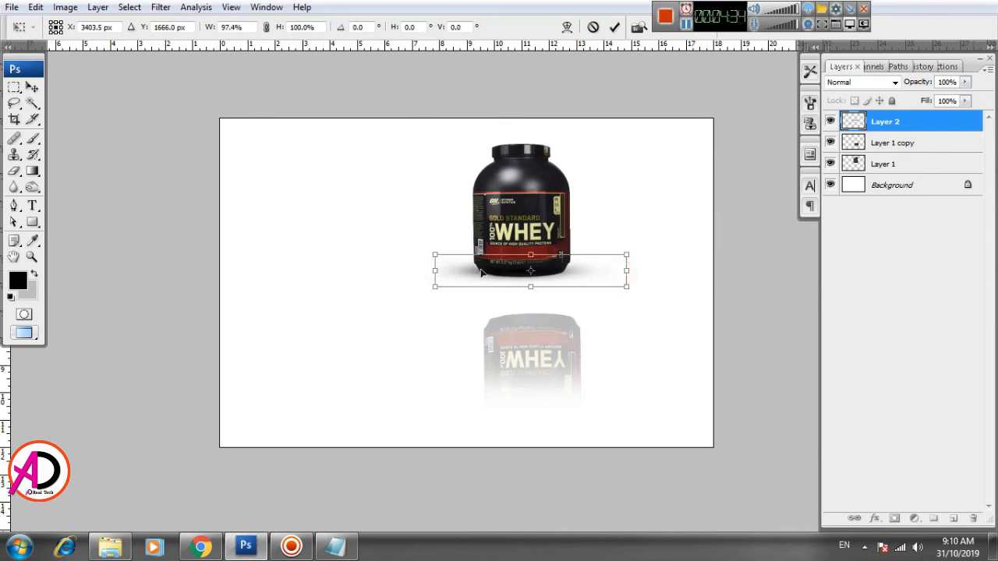
drag(438, 287, 445, 279)
double_click(501, 272)
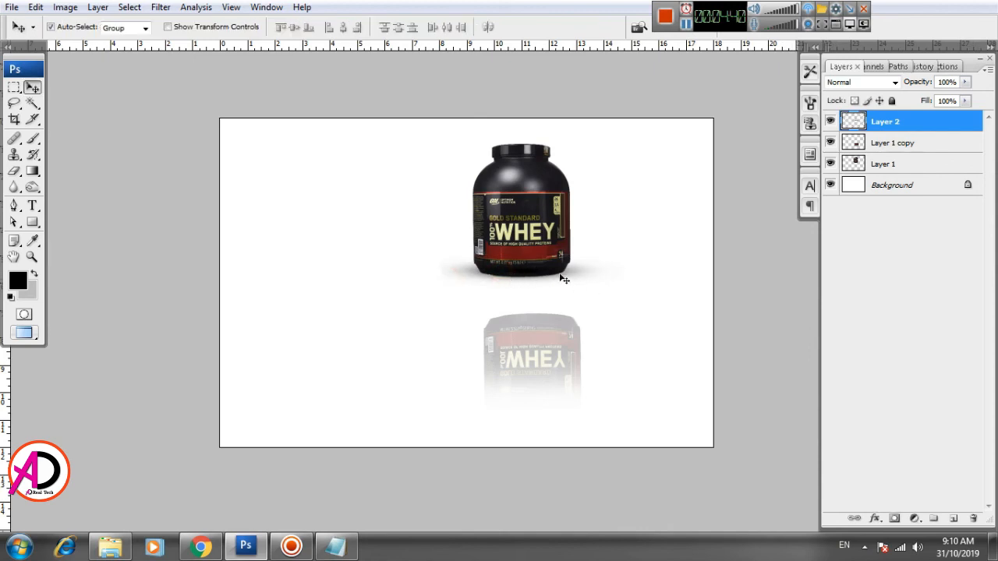
Step: Lower the ground shadow layer's opacity to 83% and move the mirrored reflection up so it sits directly beneath the jar's base
click(966, 81)
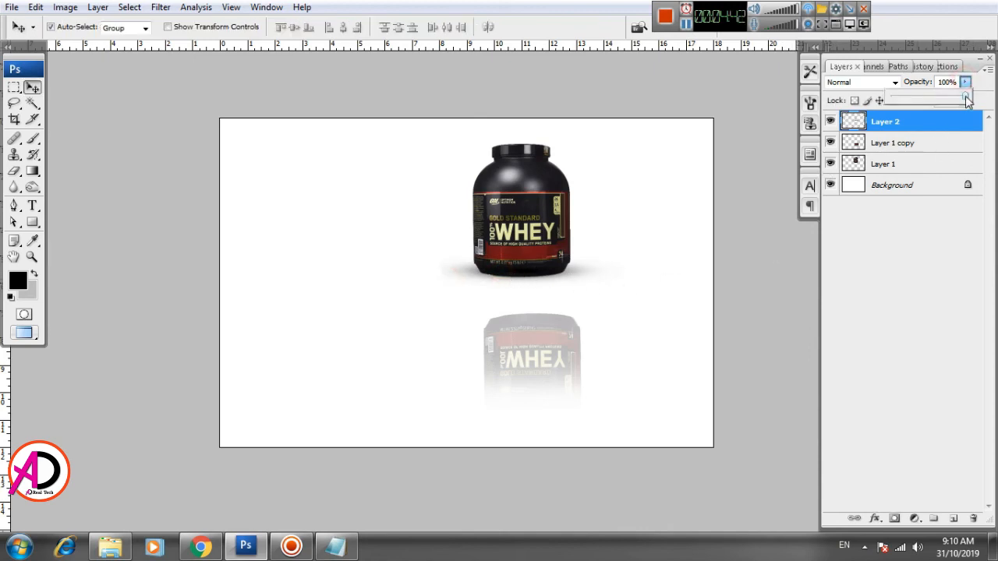
drag(966, 99, 955, 101)
click(756, 283)
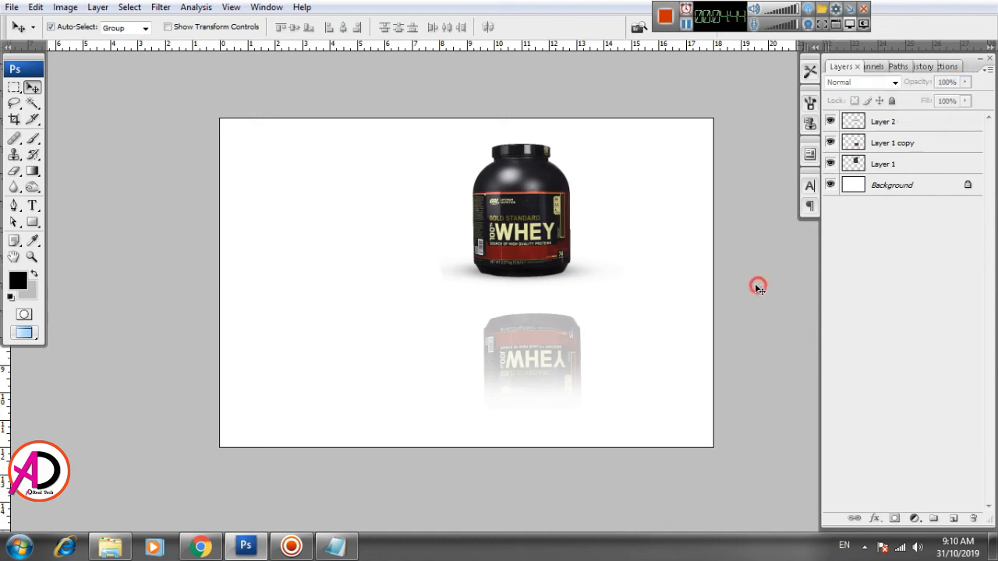
click(543, 337)
drag(547, 350, 533, 305)
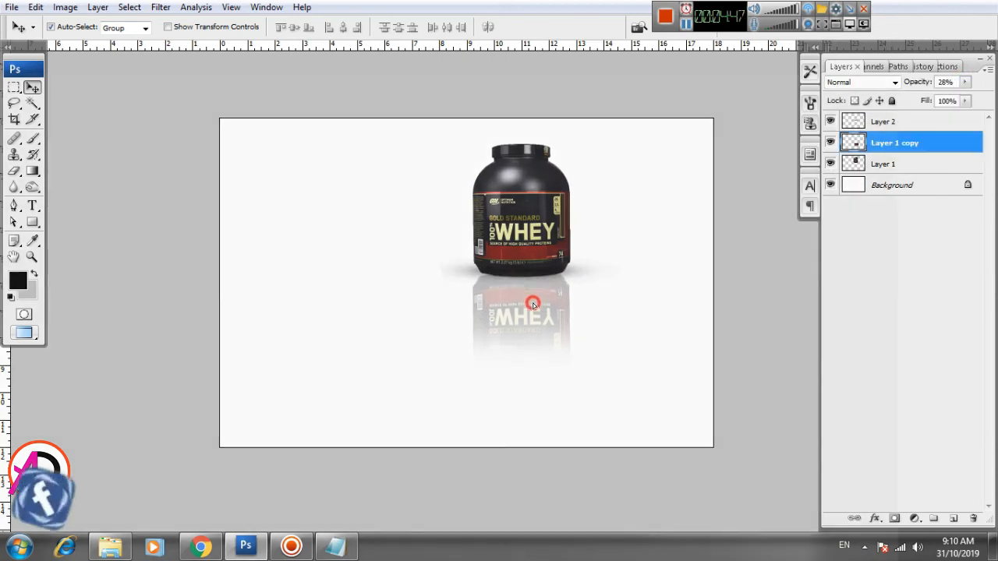
Step: Merge the shadow, reflection and original jar layers into a single layer, leaving the Background separate
click(575, 269)
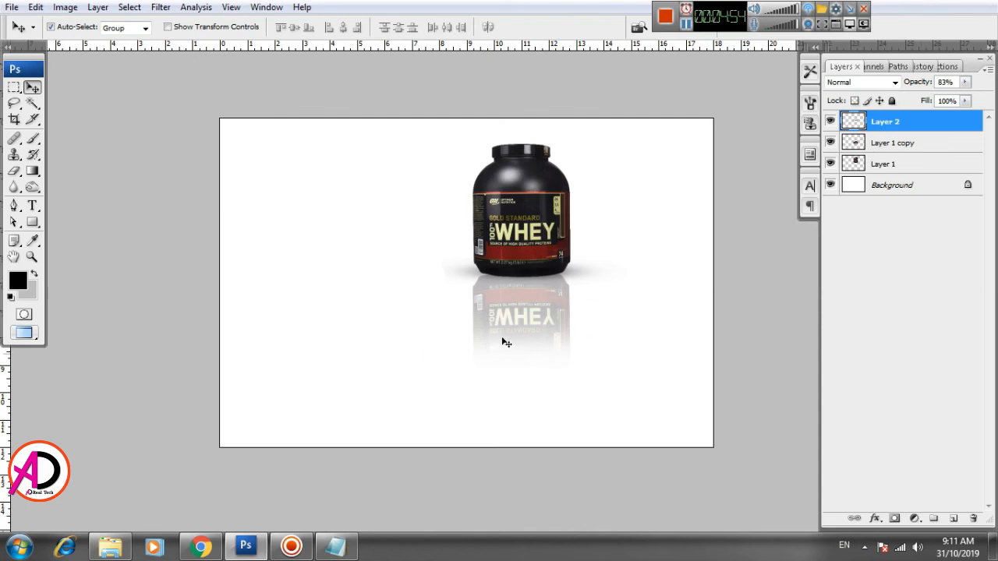
shift+click(909, 144)
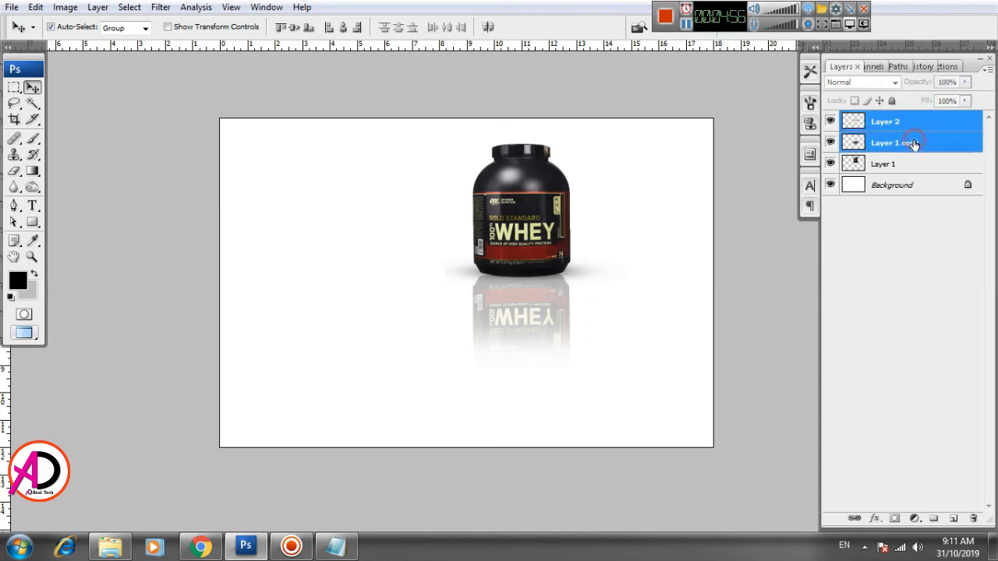
shift+click(909, 164)
right_click(909, 164)
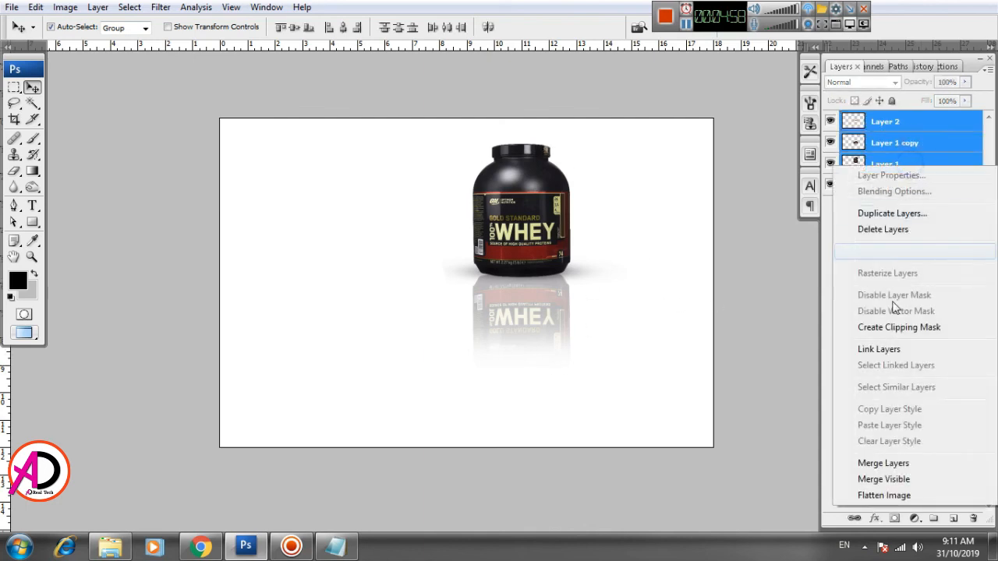
click(872, 464)
Step: Enlarge the merged jar proportionally to 132.5% with Free Transform, place it in the right half of the canvas, and apply the transform
drag(475, 237, 379, 235)
key(ctrl+t)
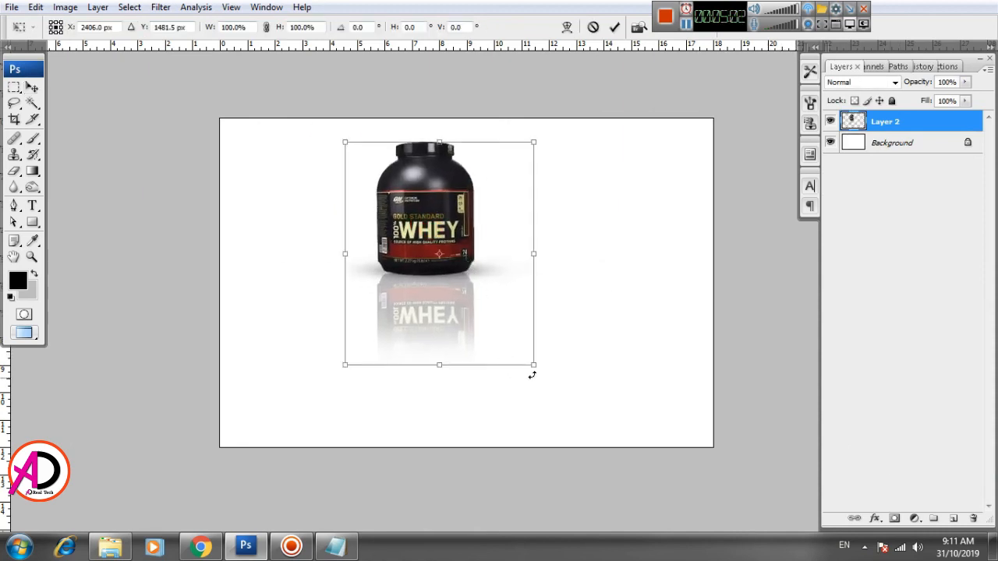
drag(532, 375, 564, 390)
drag(451, 309, 578, 326)
drag(671, 134, 682, 127)
drag(586, 273, 599, 276)
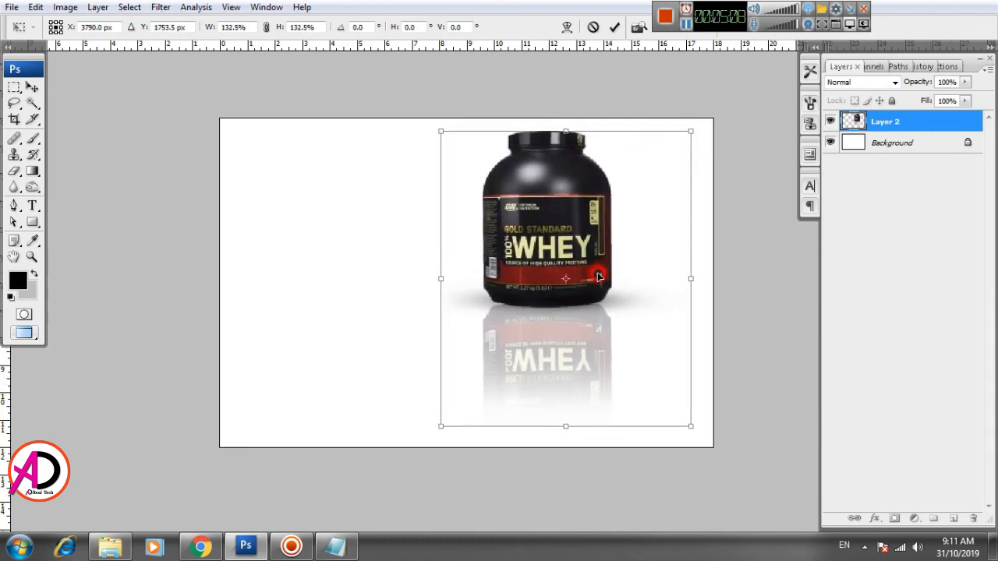
key(Return)
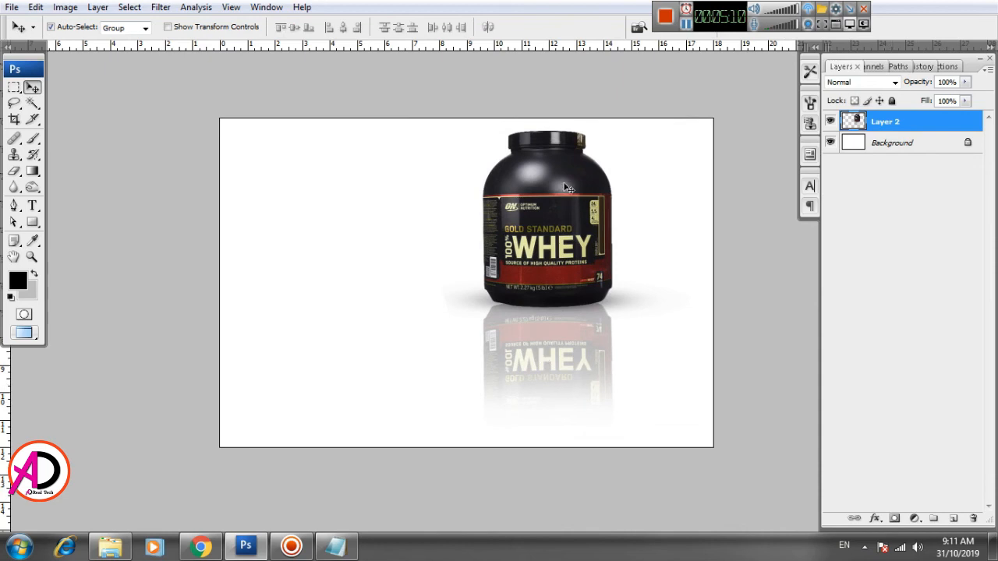